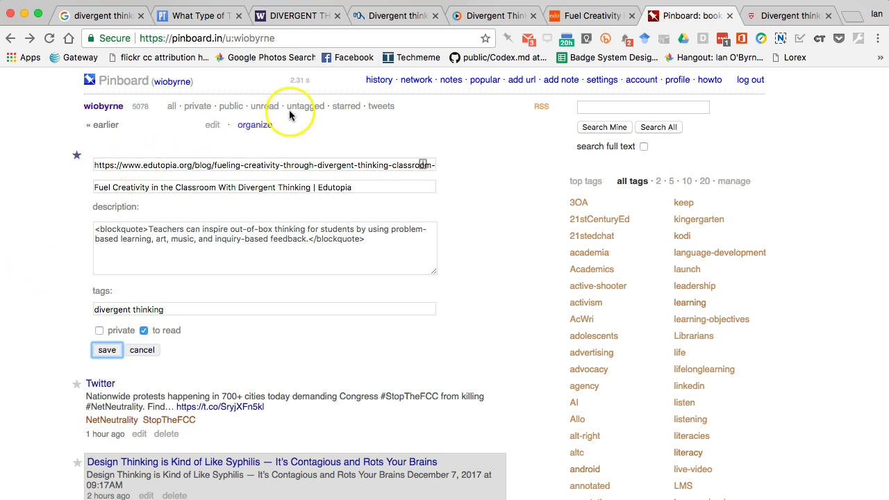
Save the Edutopia bookmark with its quote description, tags 'divergent thinking' and 'to read' ticked
key(Return)
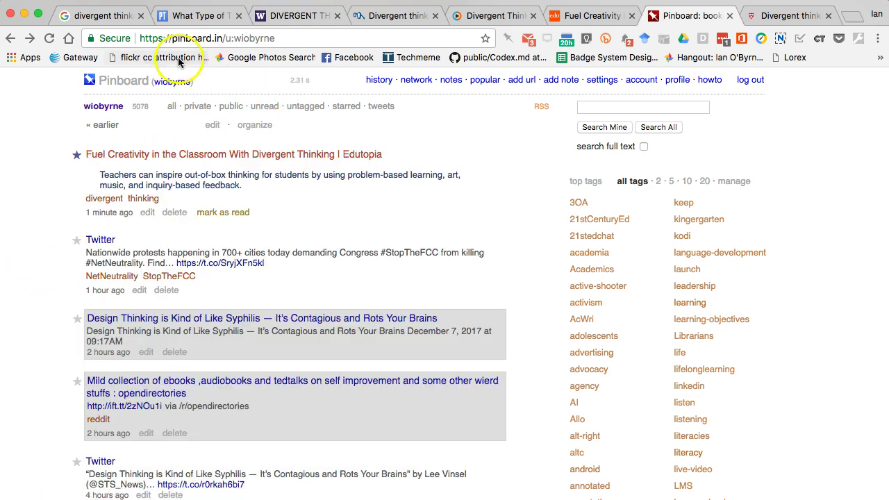
Star the saved Edutopia bookmark and go back to the Google 'divergent thinking' results
click(77, 158)
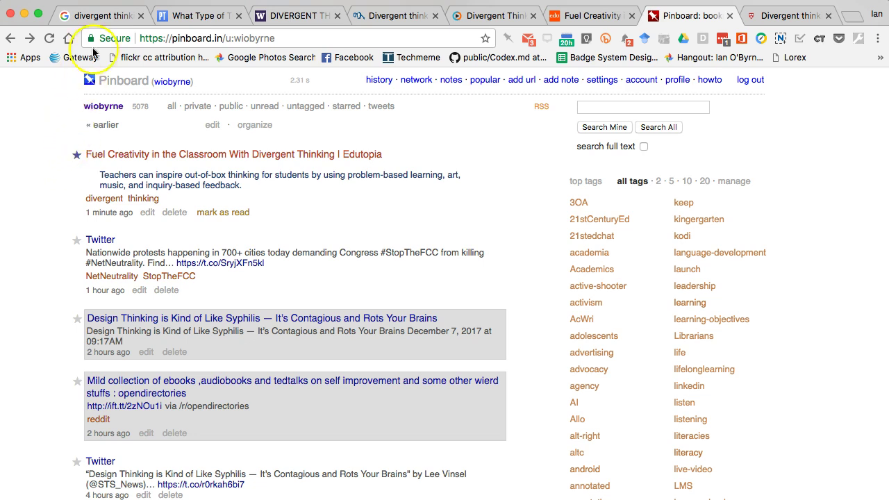
click(102, 15)
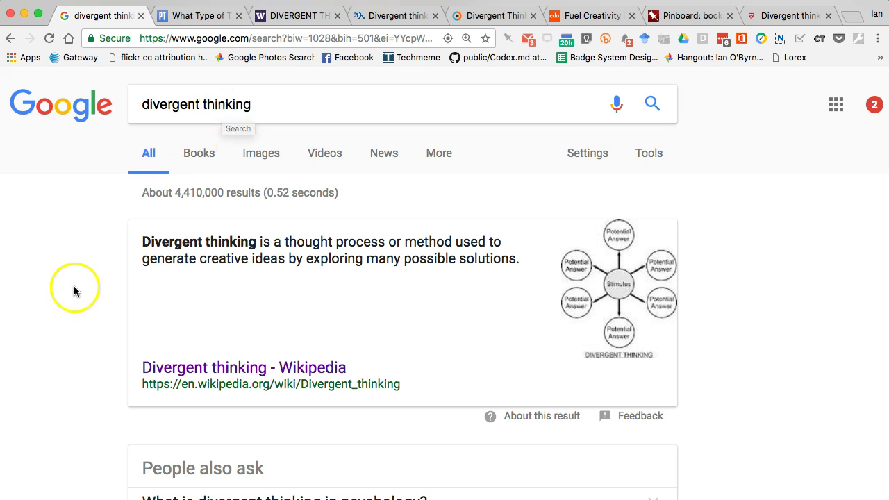
scroll(75, 292, down, 2)
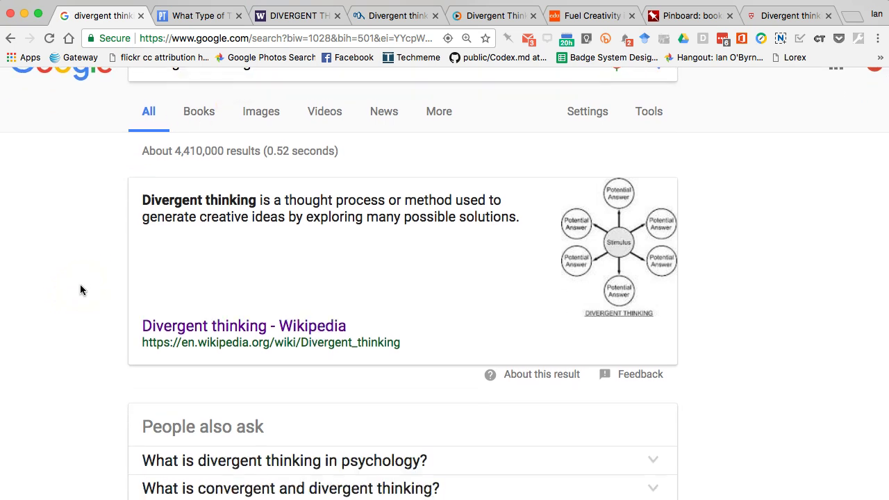
right_click(160, 325)
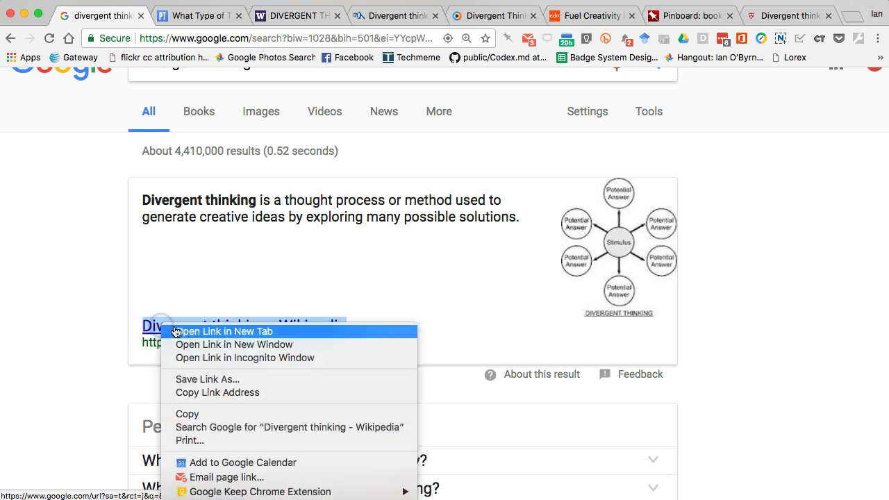
click(61, 263)
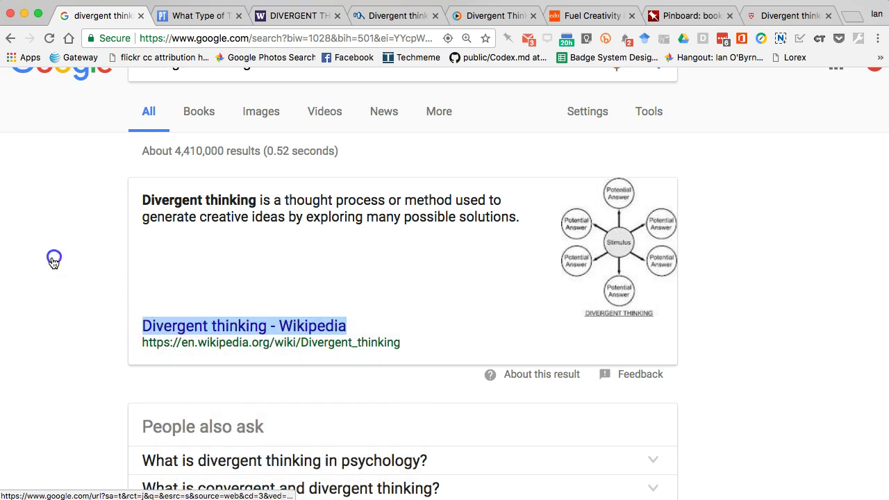
click(176, 10)
click(298, 14)
click(371, 15)
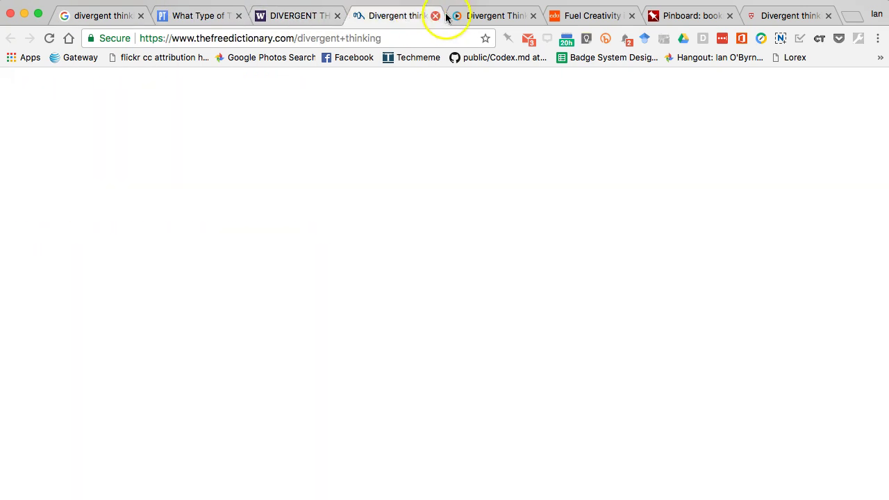
click(479, 16)
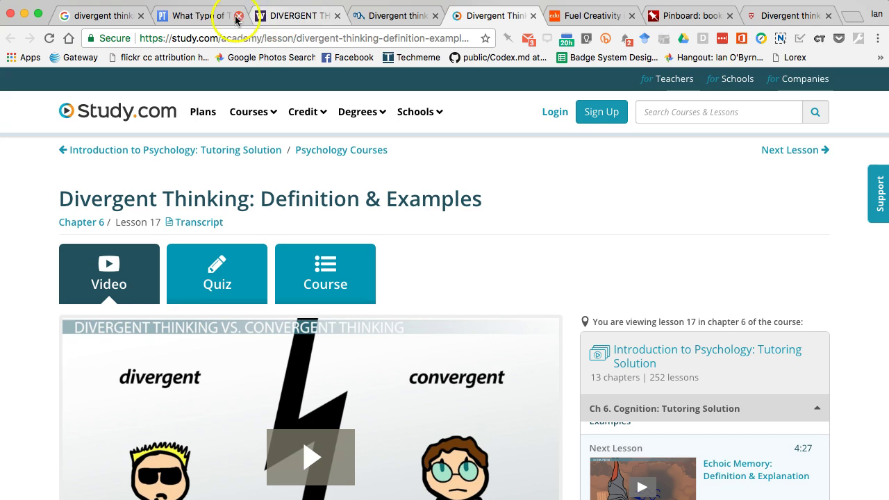
click(327, 14)
click(389, 14)
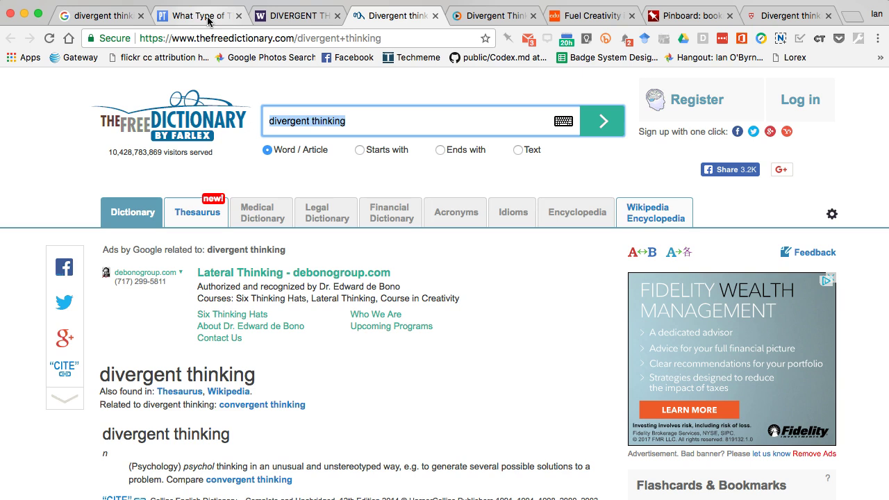
click(309, 20)
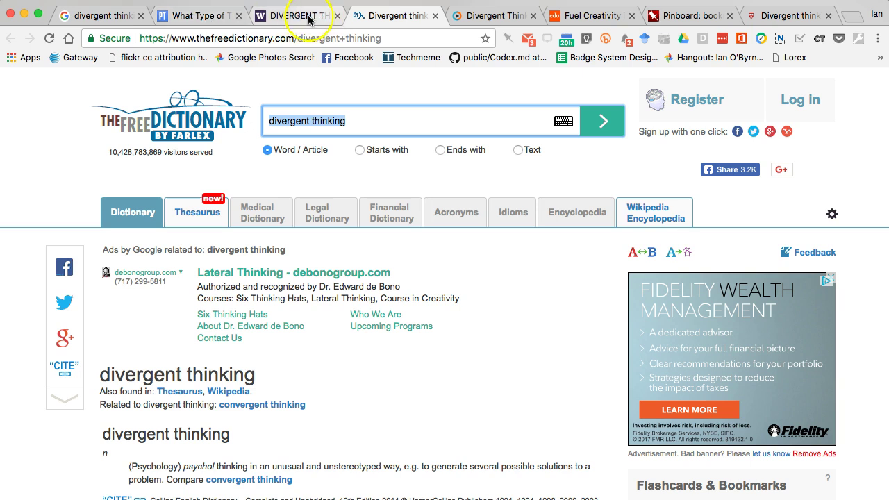
click(296, 18)
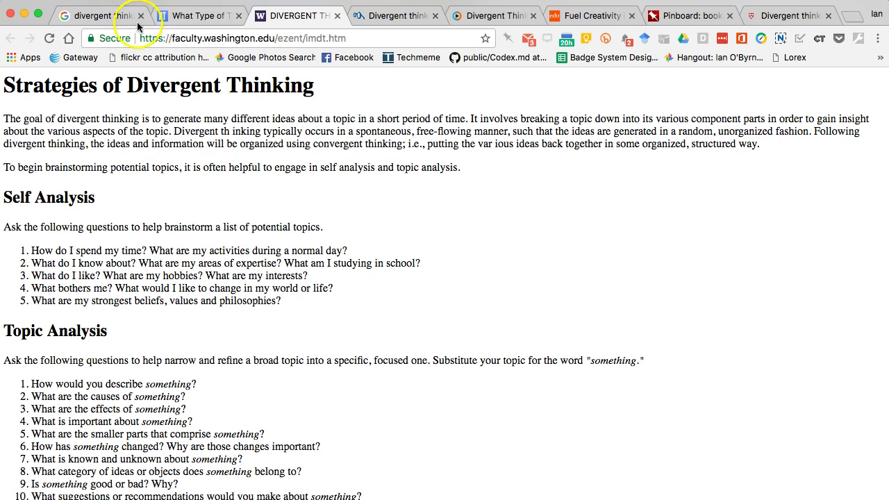
click(99, 13)
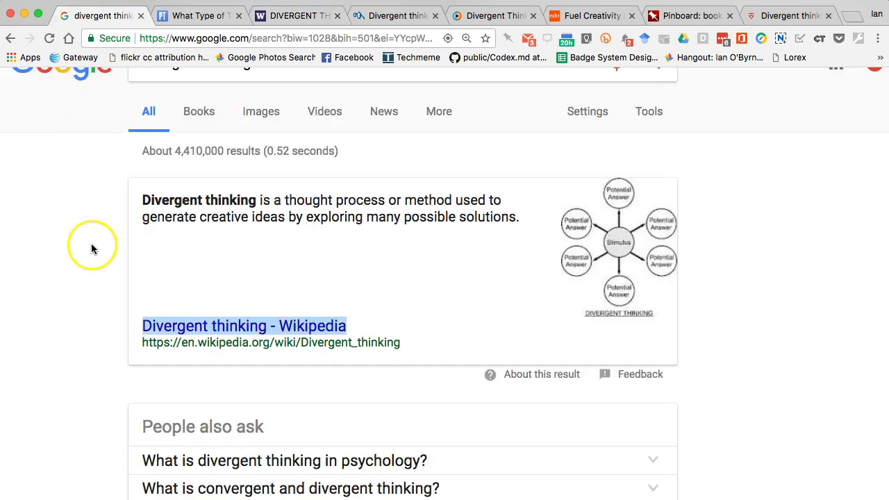
click(204, 15)
click(292, 16)
click(379, 15)
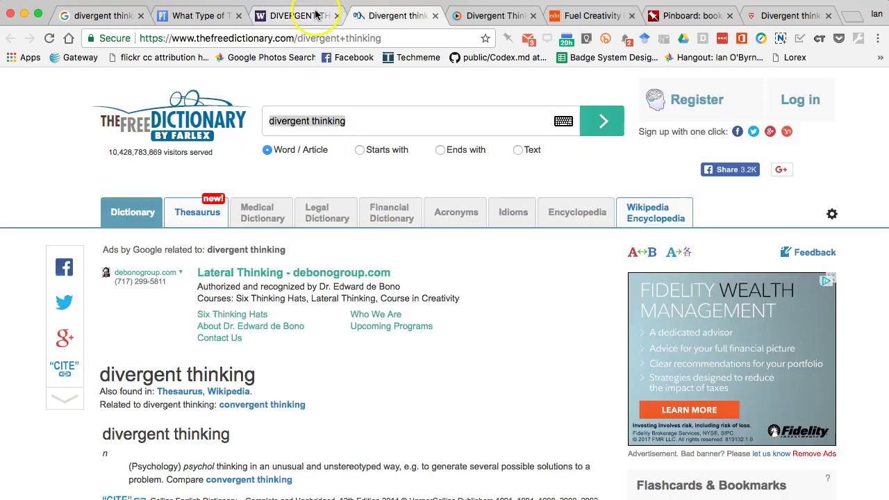
click(101, 15)
click(76, 299)
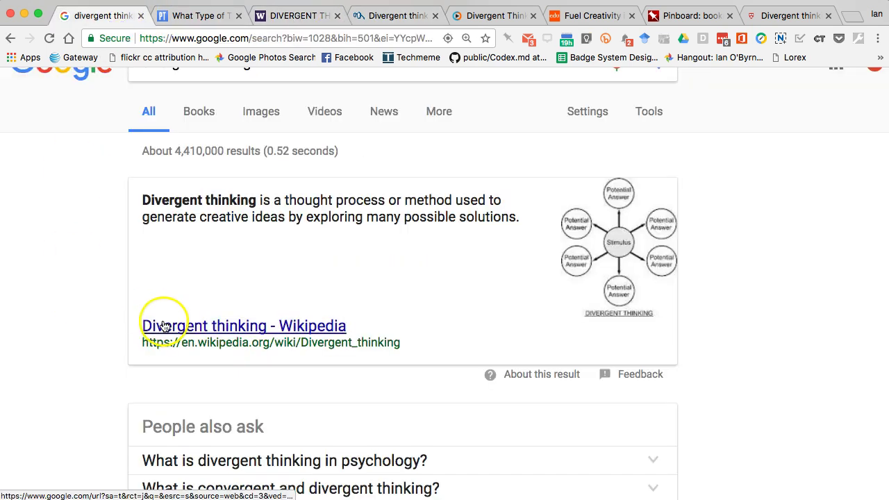
right_click(165, 327)
Dismiss the link options and browse the open divergent-thinking tabs, ending on the dictionary entry
click(75, 284)
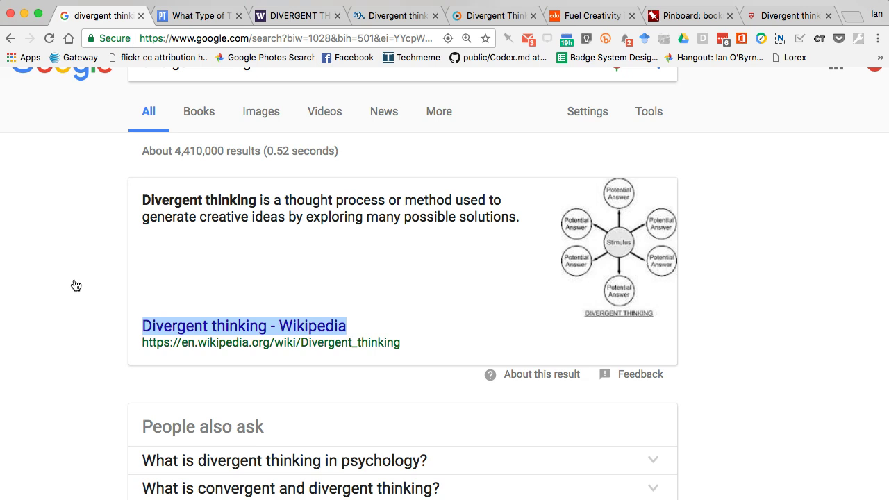
click(34, 149)
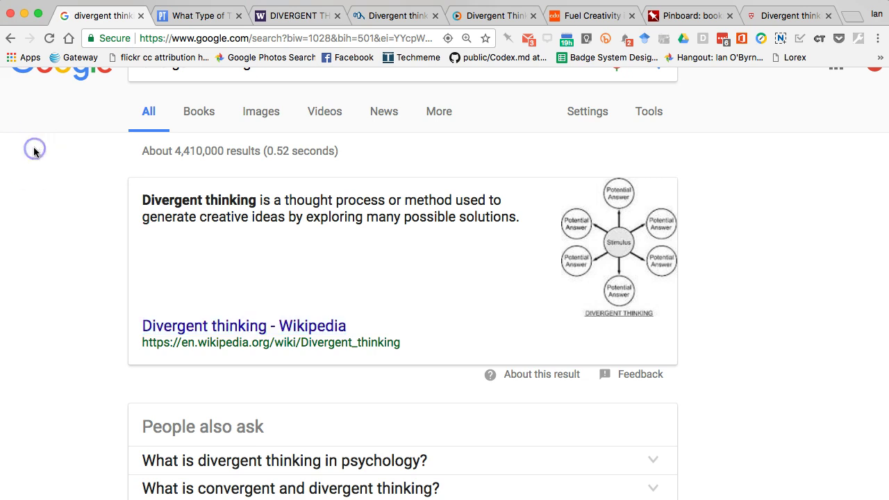
click(199, 17)
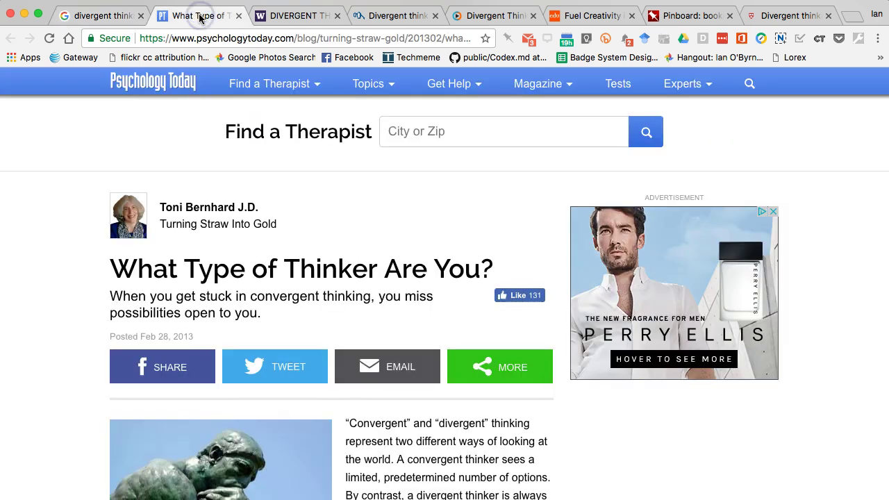
click(276, 16)
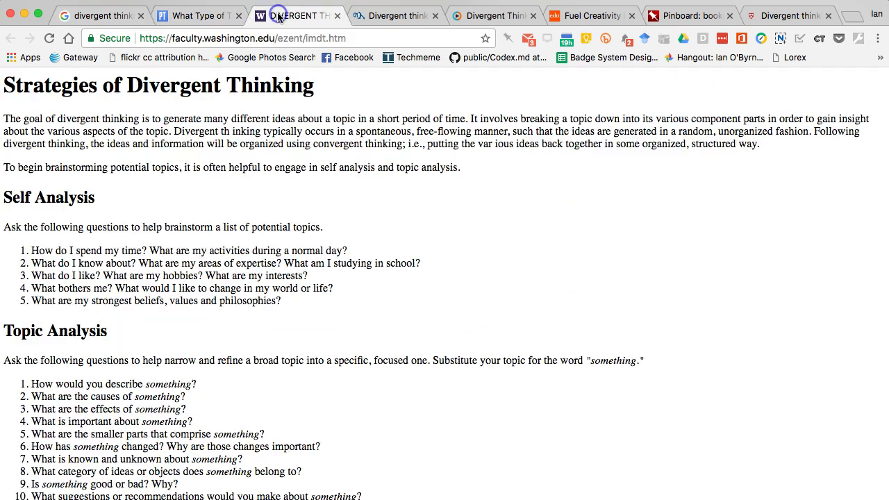
click(387, 17)
click(486, 16)
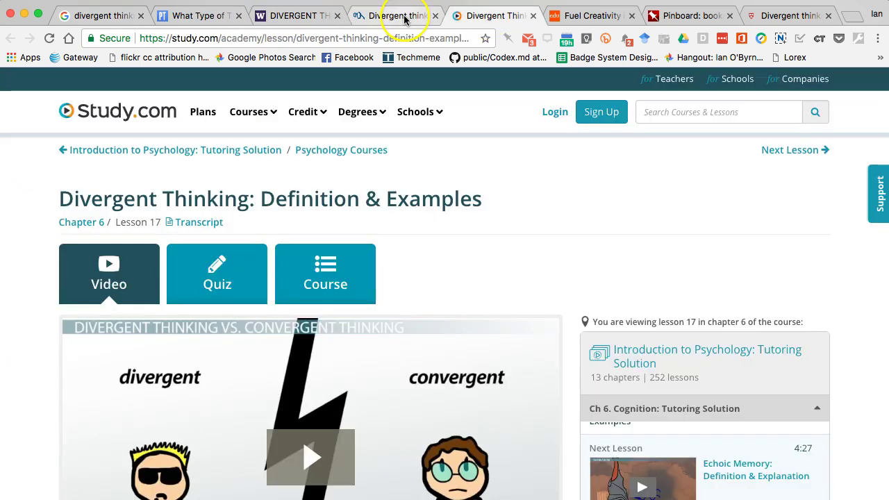
click(403, 15)
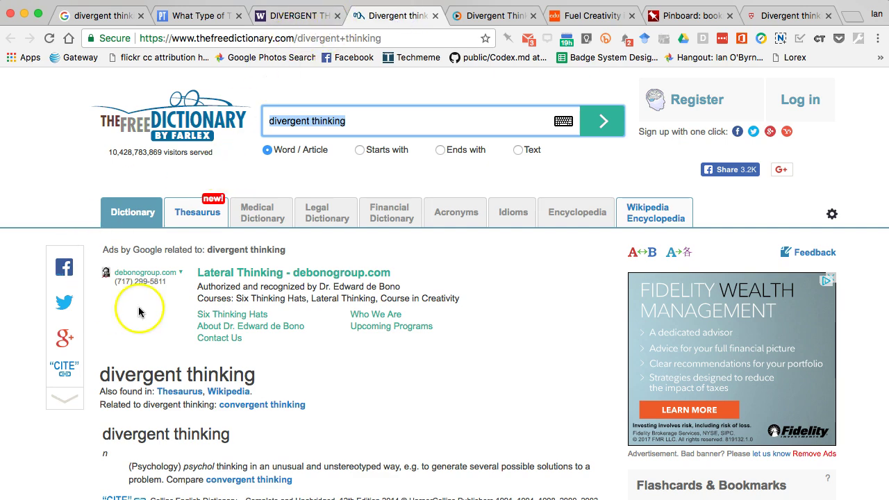
Skim the dictionary entry for divergent thinking, then close its tab
scroll(152, 313, down, 5)
scroll(151, 313, down, 7)
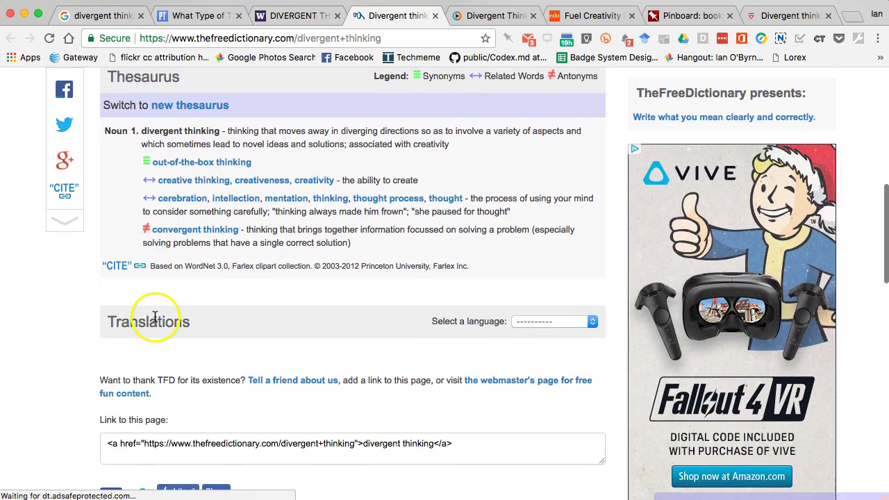
scroll(154, 316, down, 10)
scroll(149, 318, up, 20)
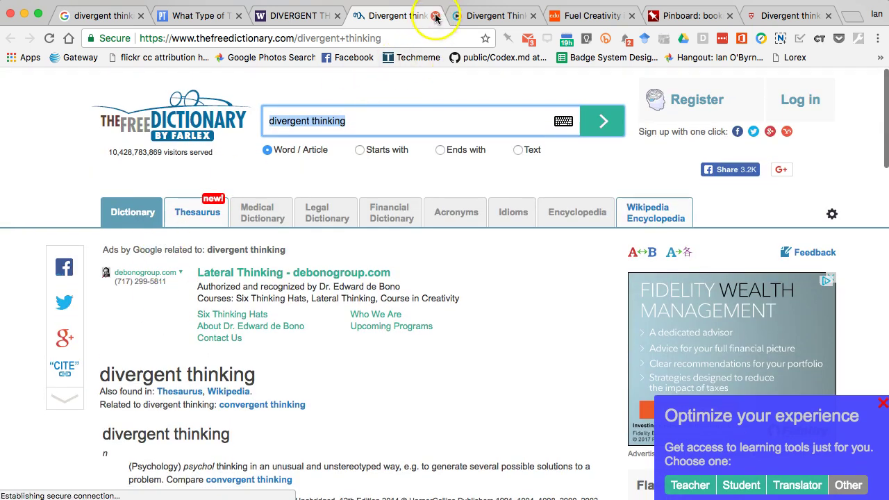
key(super+w)
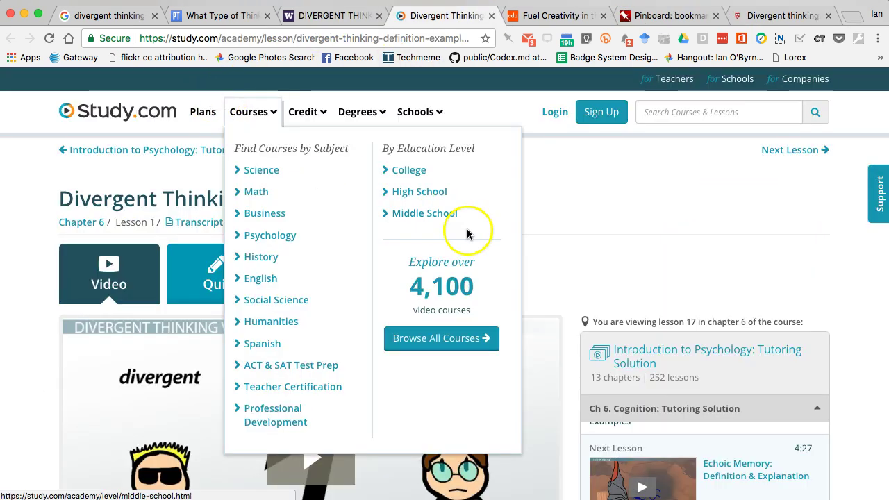
Scroll through the Study.com lesson and its transcript, then back to the top
scroll(400, 241, down, 2)
scroll(337, 254, down, 15)
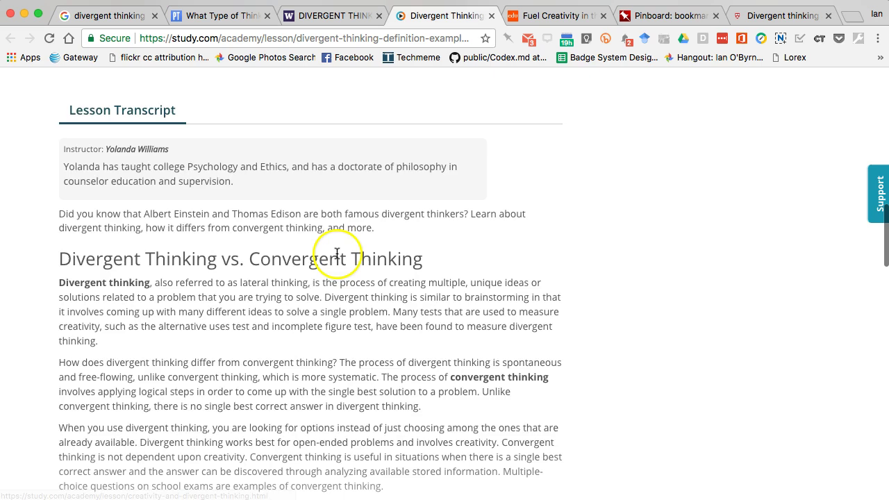
scroll(333, 258, down, 3)
scroll(330, 261, up, 15)
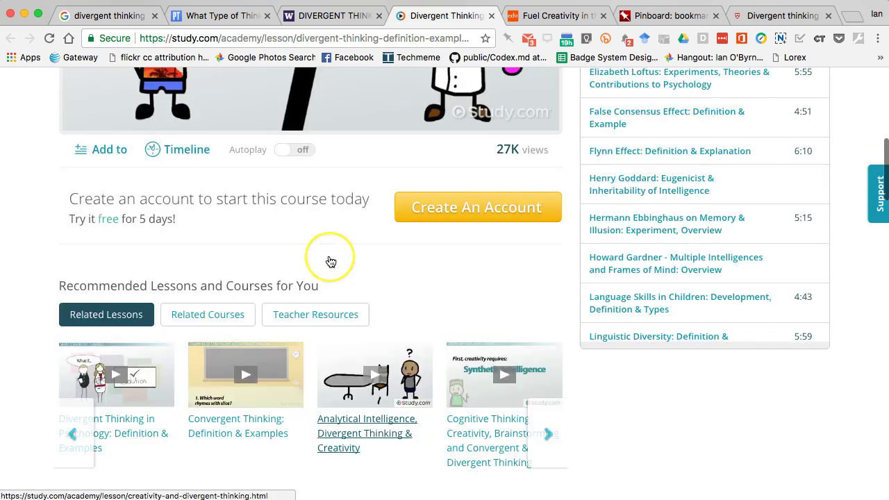
scroll(330, 262, down, 10)
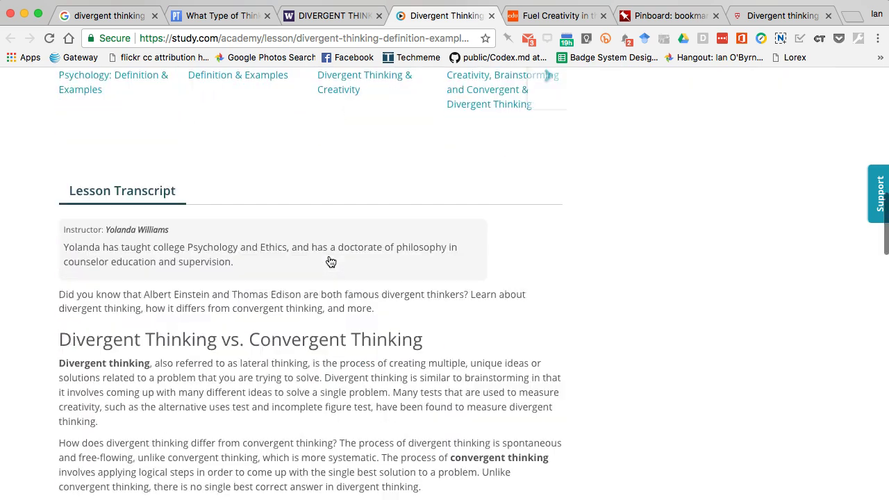
scroll(277, 264, down, 3)
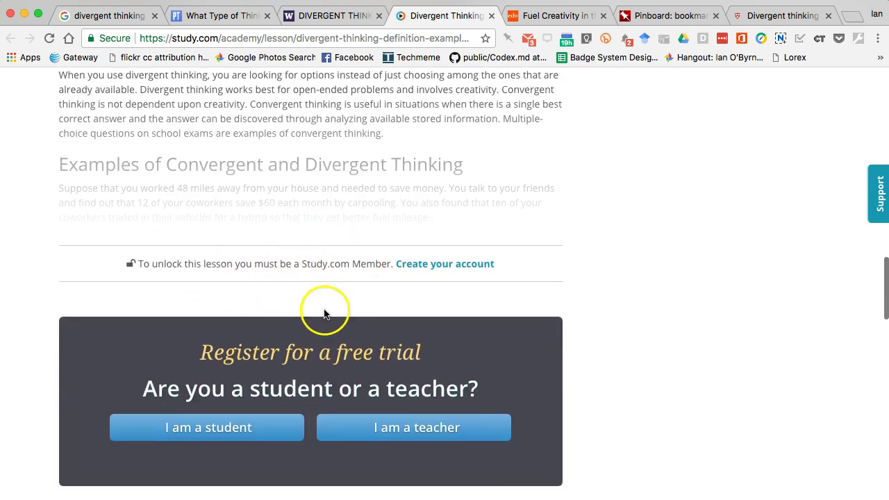
scroll(274, 244, up, 4)
scroll(273, 243, up, 15)
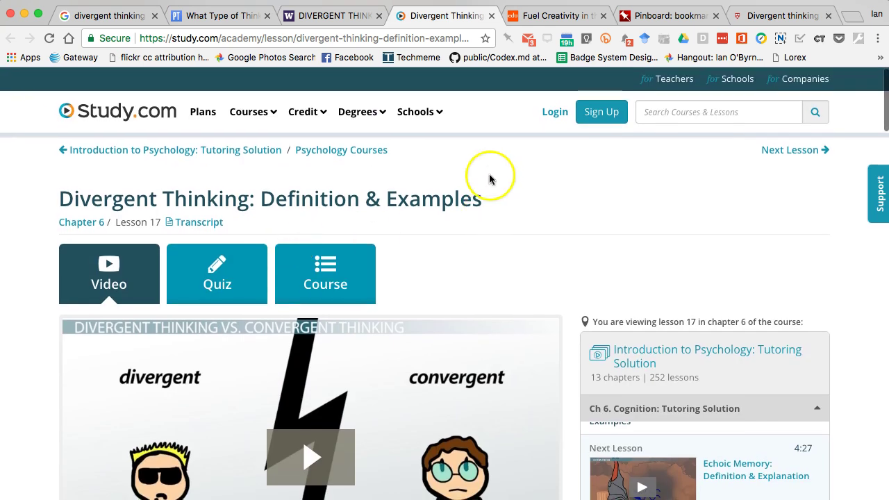
Bookmark the Study.com lesson in Pinboard with tag 'divergent' and read later, then close that tab
click(507, 36)
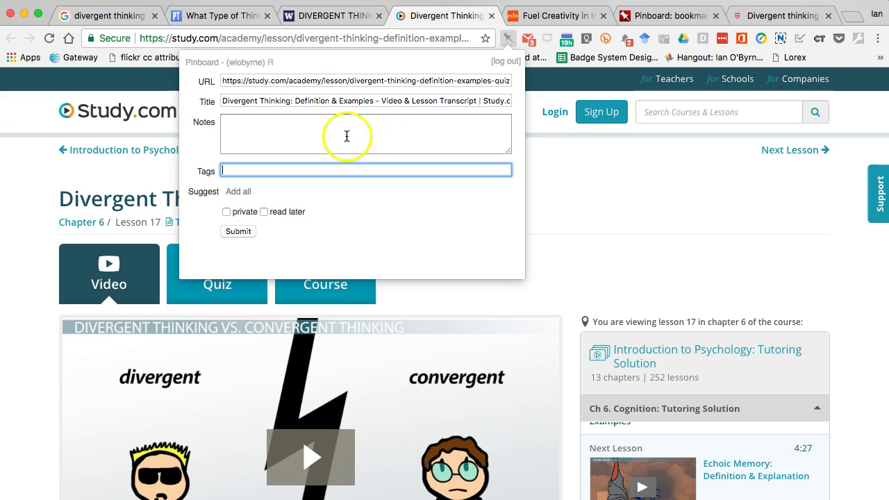
text(diver)
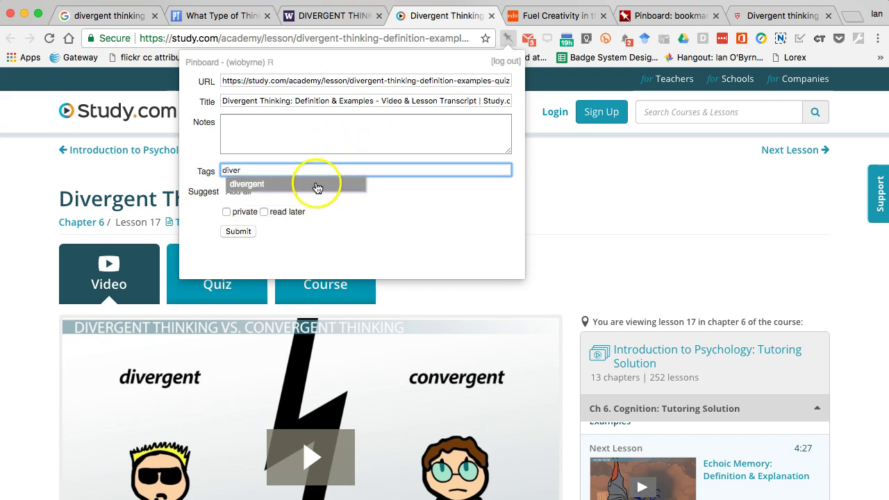
click(306, 185)
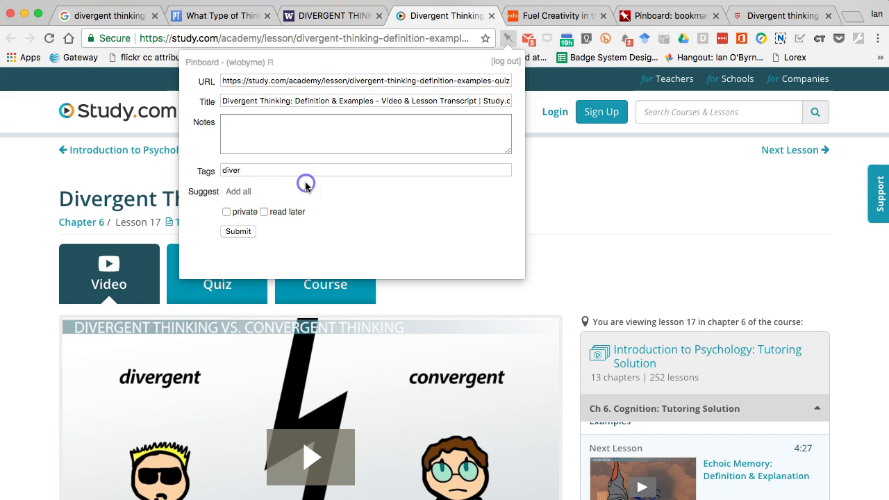
click(258, 170)
text(gent)
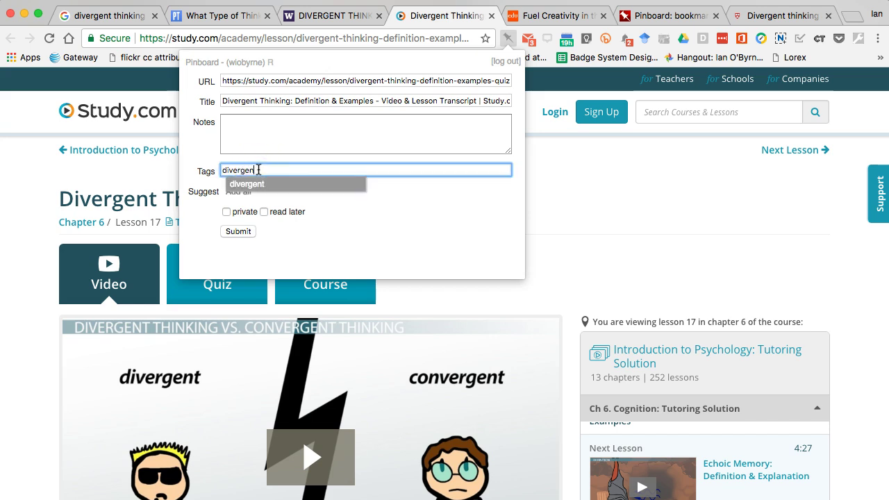
click(263, 213)
click(238, 231)
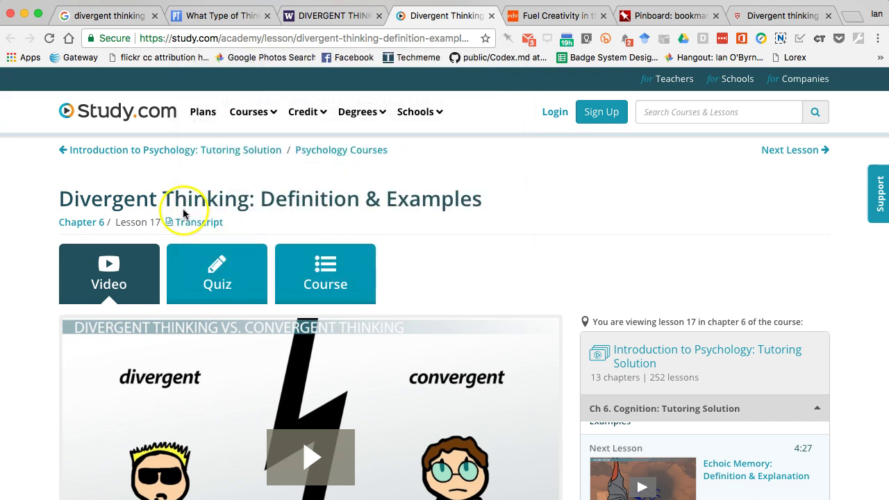
click(491, 16)
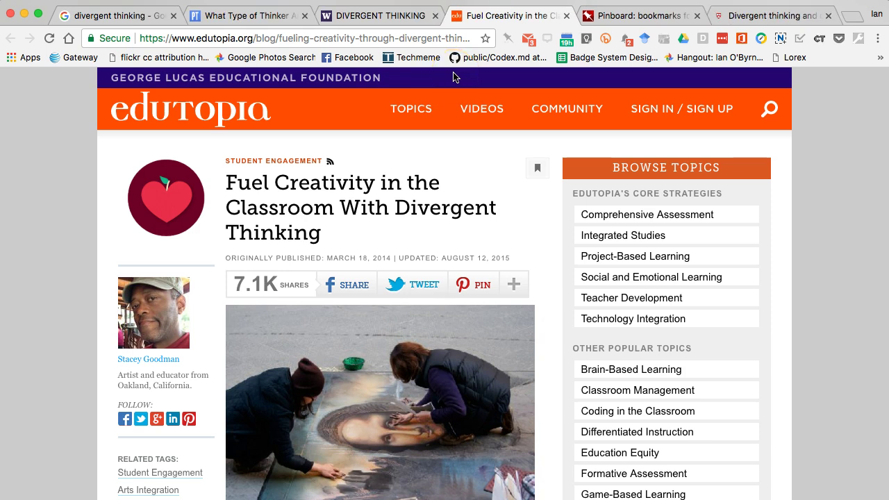
Close the Edutopia Fuel Creativity article and reload the Pinboard bookmarks page
click(566, 15)
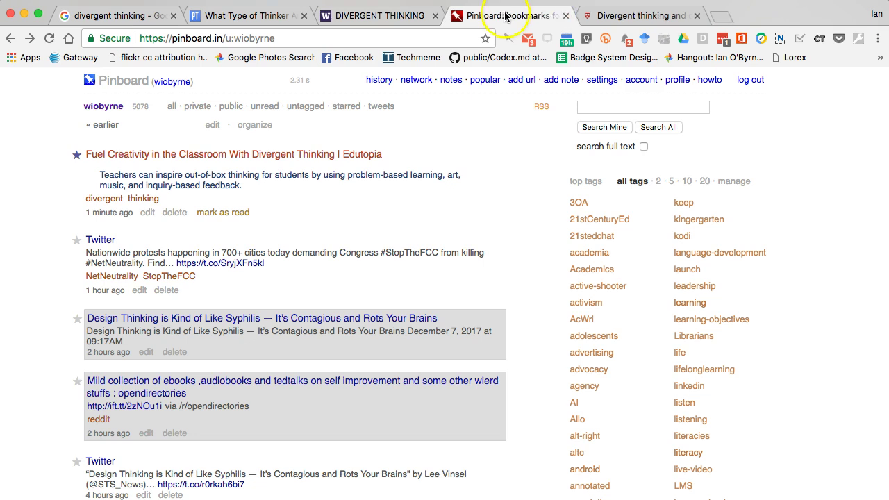
click(49, 38)
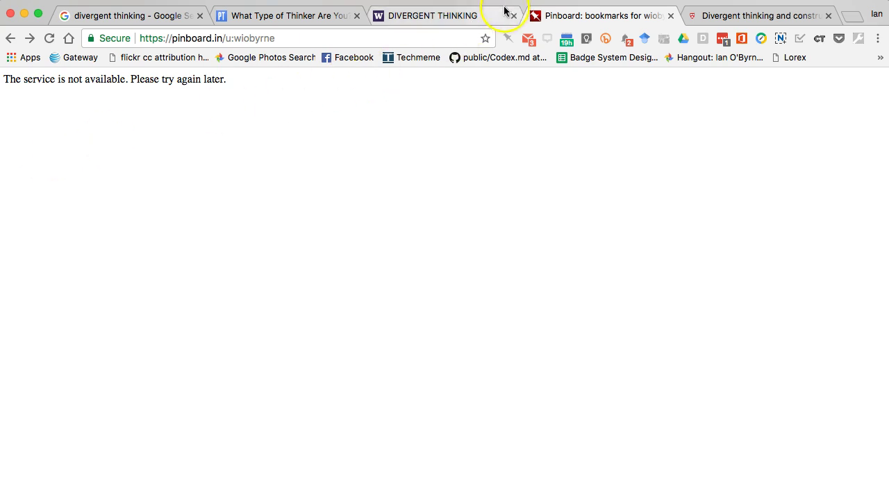
click(49, 38)
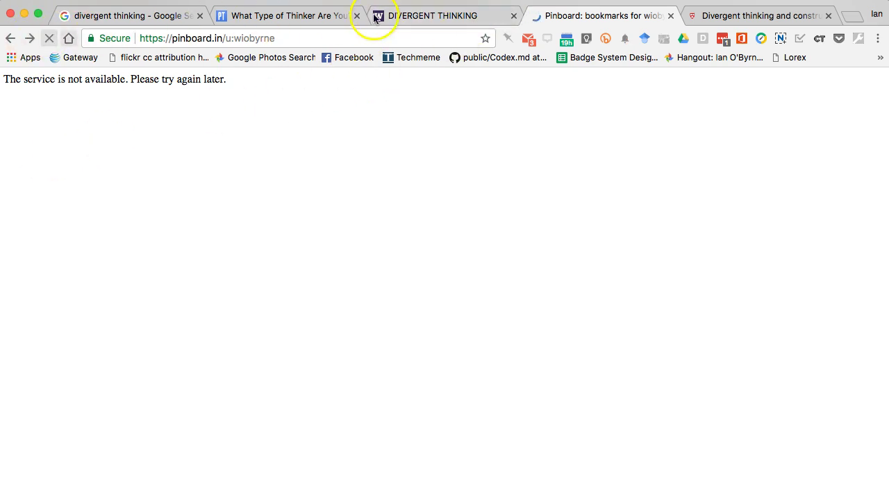
Reload the Pinboard bookmark list to show the new bookmark, then return to the Google results
click(439, 17)
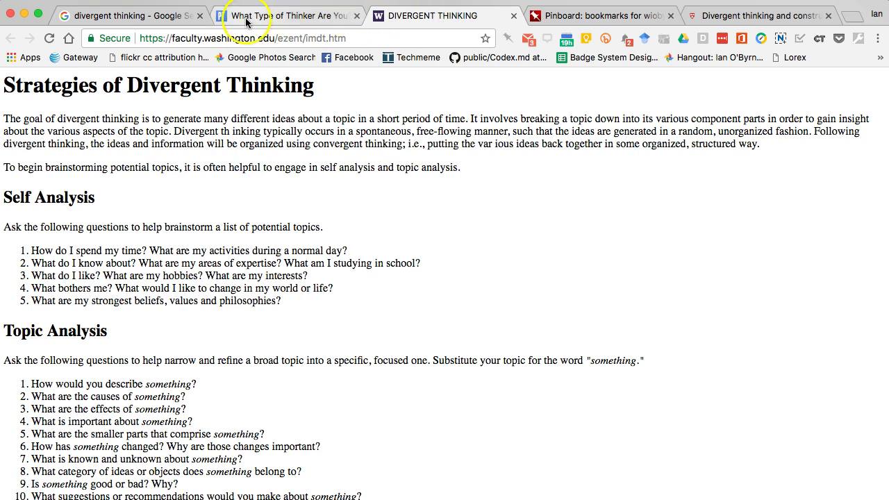
click(118, 17)
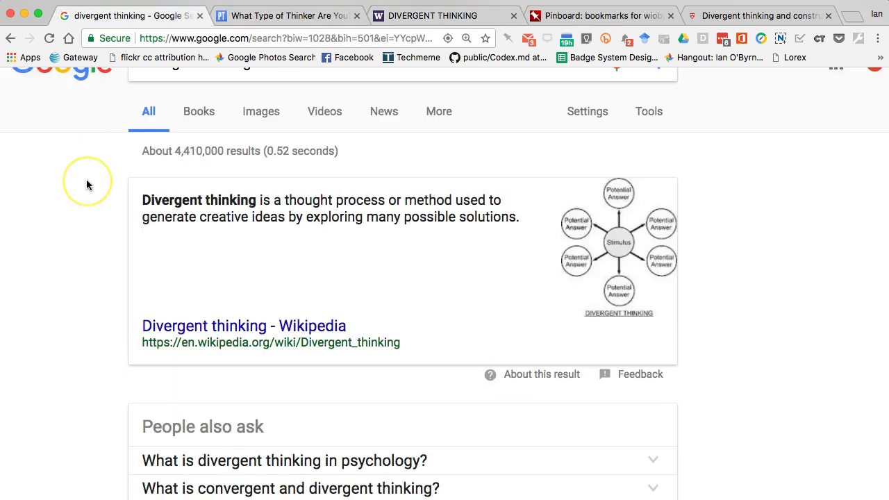
click(321, 16)
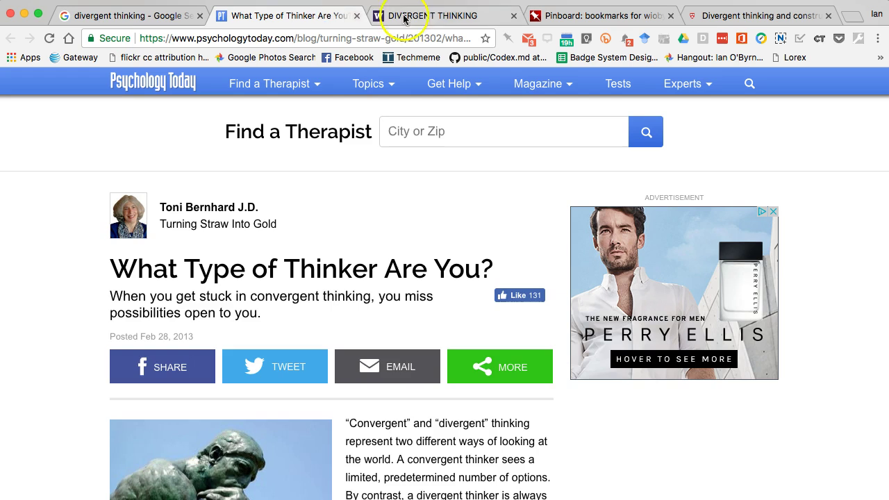
click(458, 15)
click(556, 17)
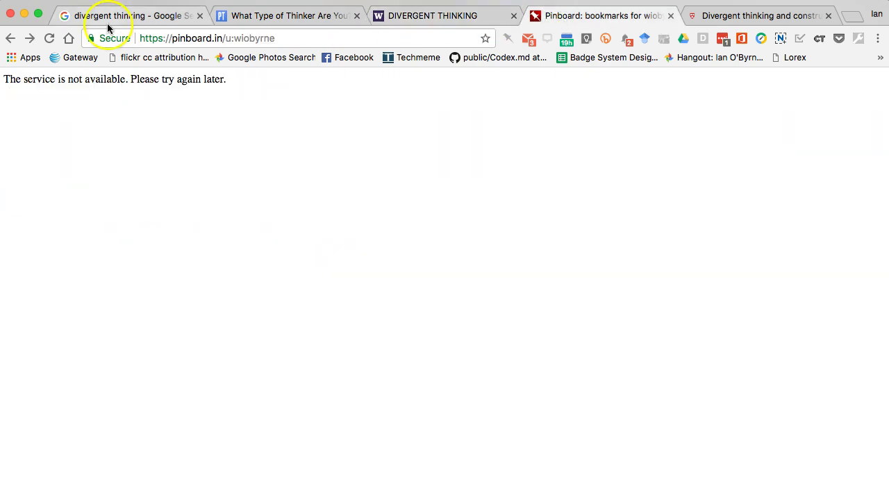
click(49, 38)
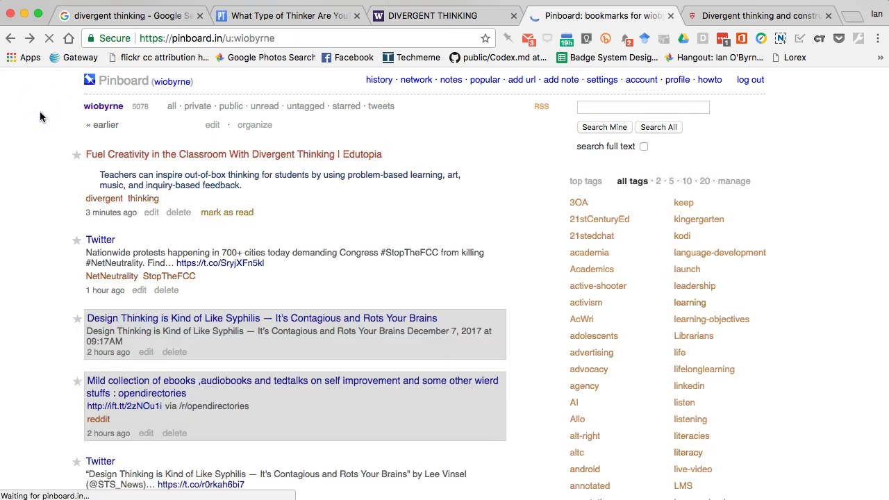
click(139, 15)
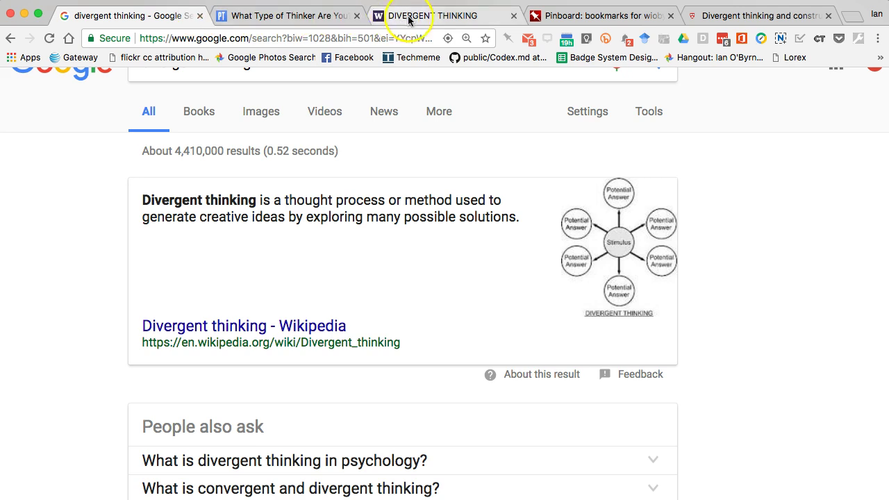
Edit the 'Divergent Thinking definition' note in Google Keep
click(767, 21)
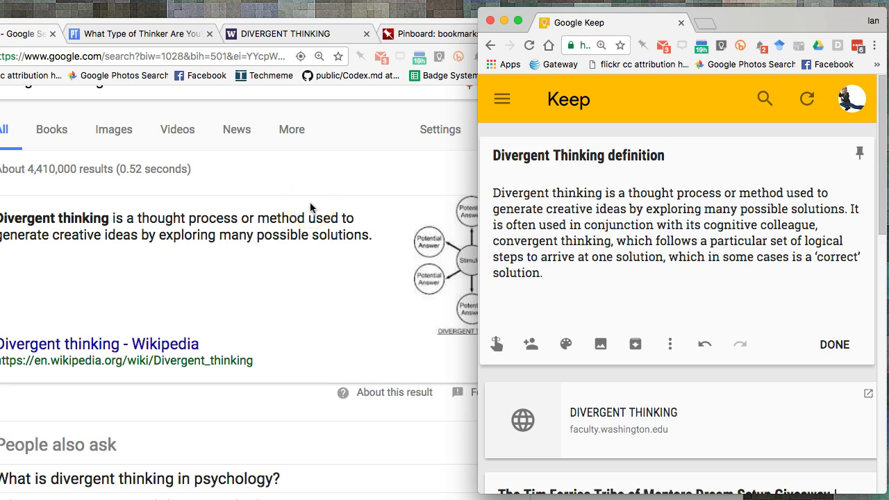
click(565, 222)
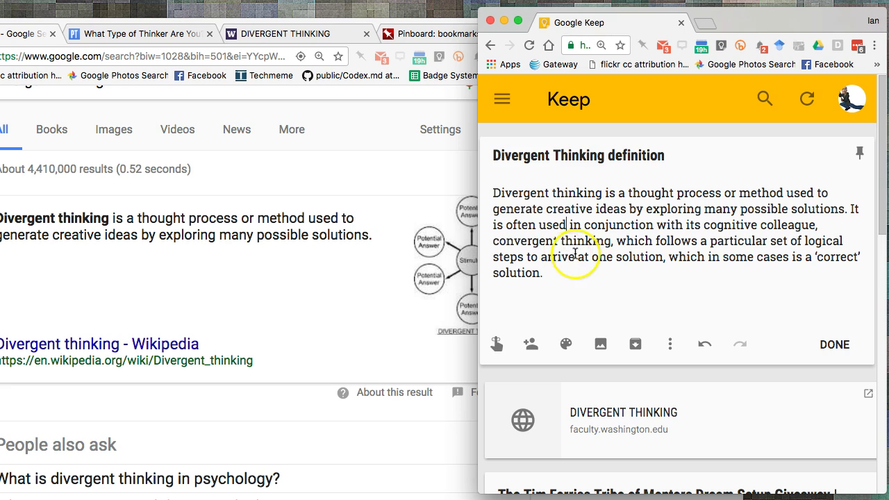
click(309, 201)
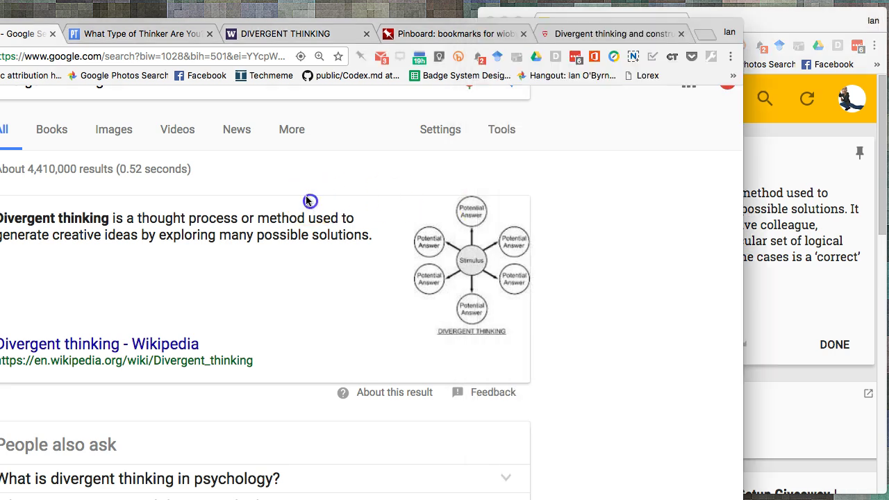
Save the Strategies of Divergent Thinking page to Keep and open the new note
click(175, 33)
click(237, 33)
click(194, 136)
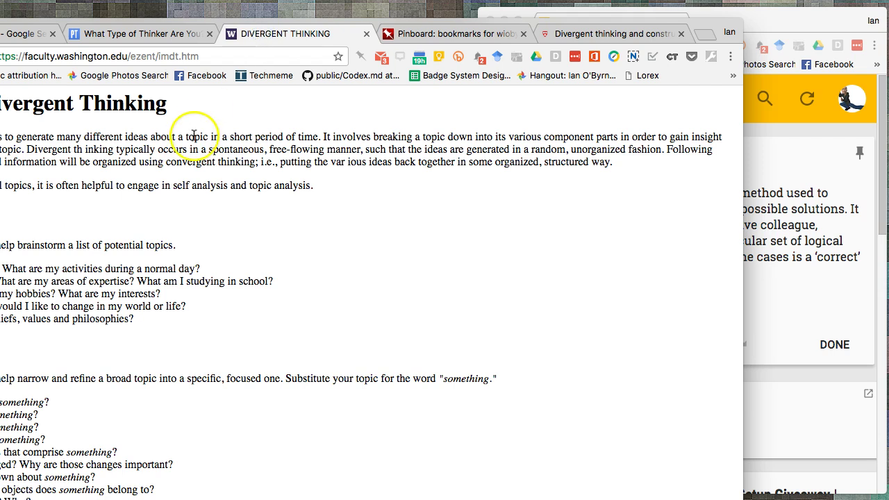
click(439, 55)
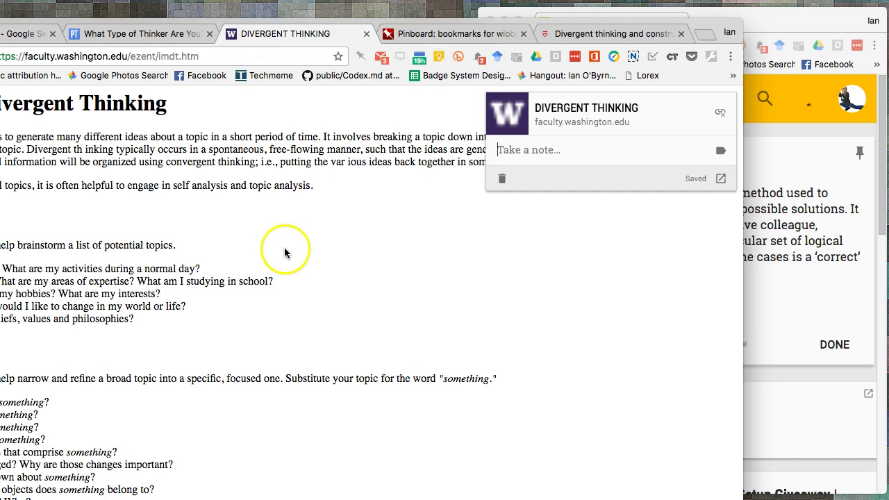
click(722, 179)
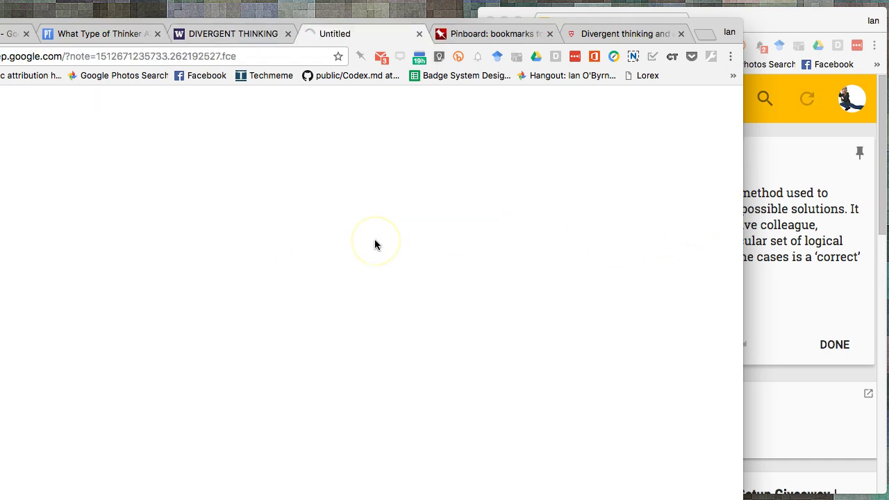
Close the new link note and bring the Keep window forward
drag(457, 22, 576, 10)
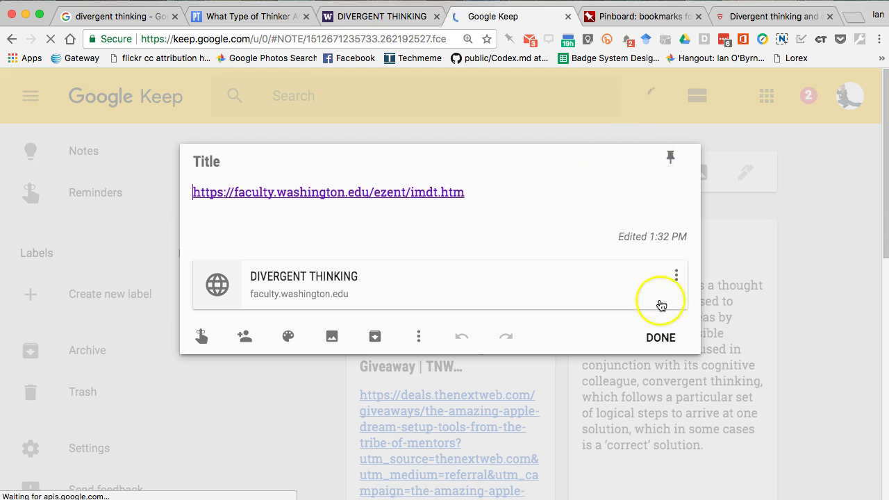
click(650, 123)
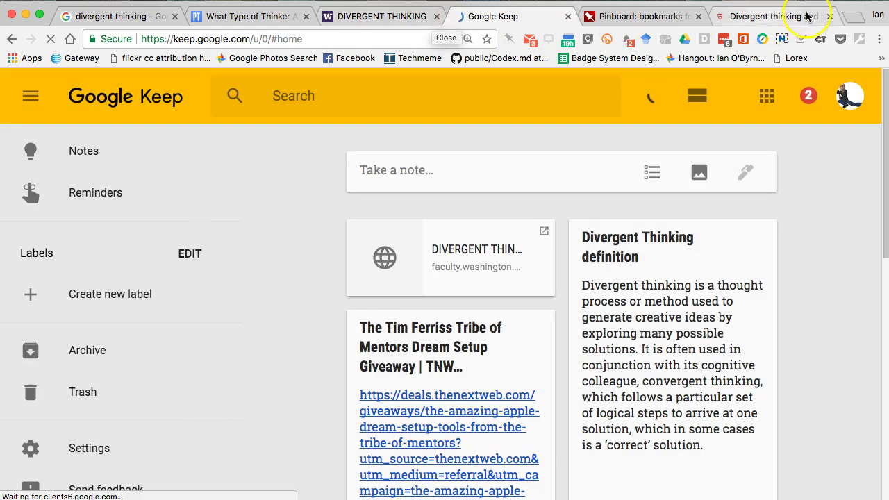
drag(851, 9, 672, 14)
click(770, 14)
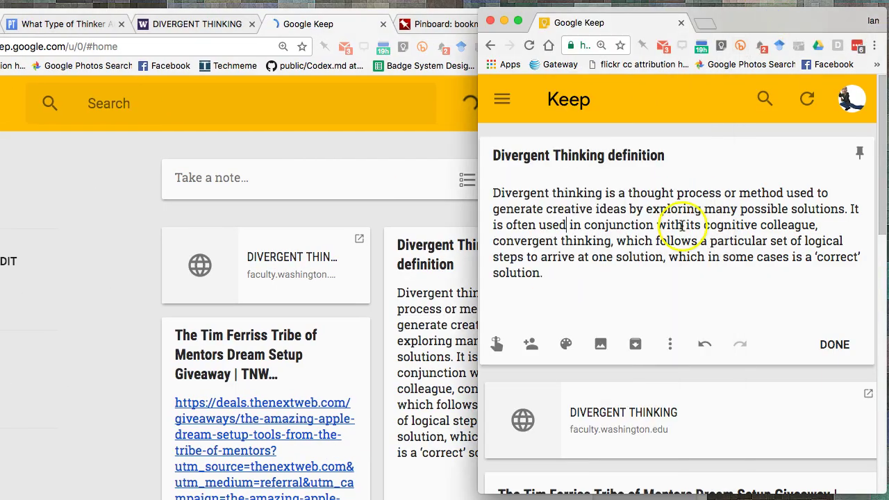
Filter the Pinboard bookmarks to those tagged 'divergent'
click(413, 28)
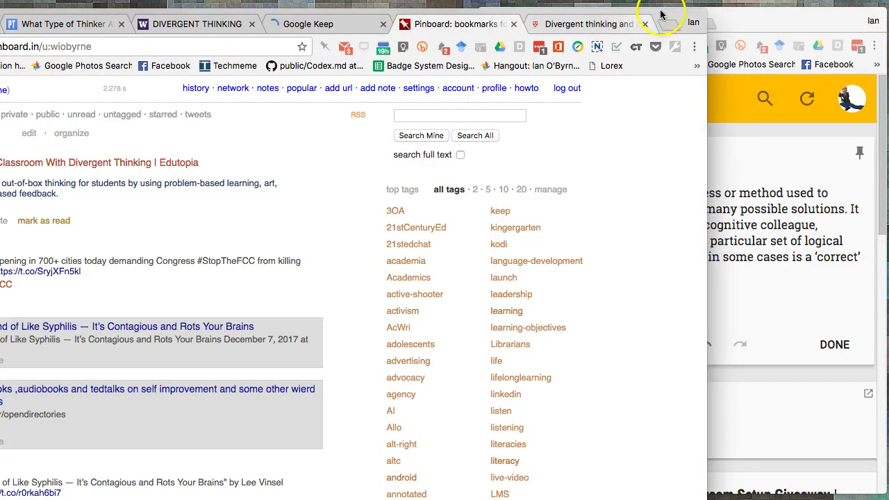
drag(663, 12, 848, 2)
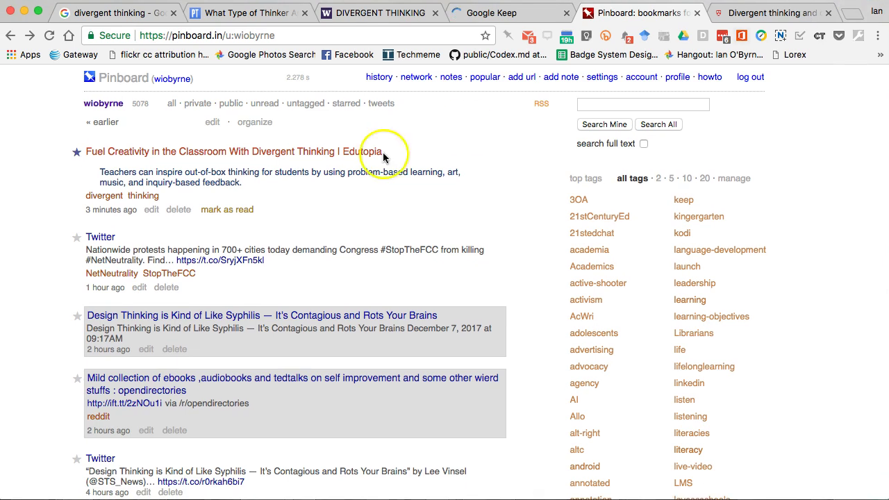
click(103, 197)
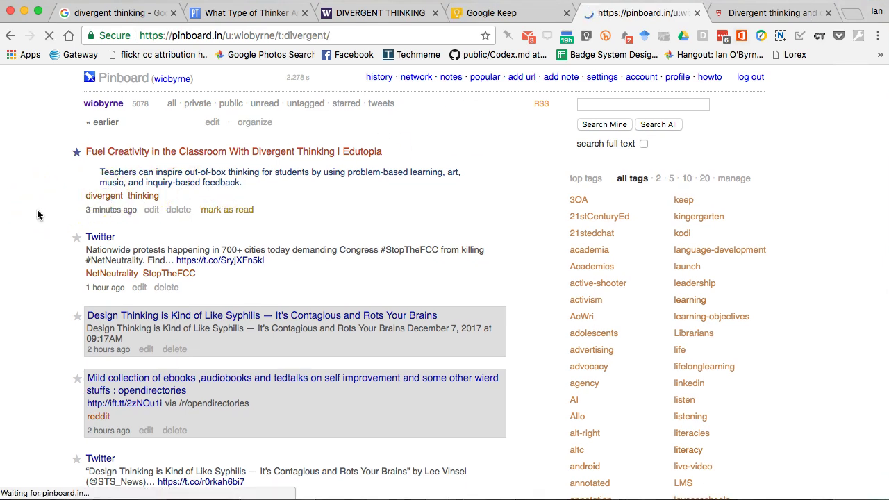
click(136, 155)
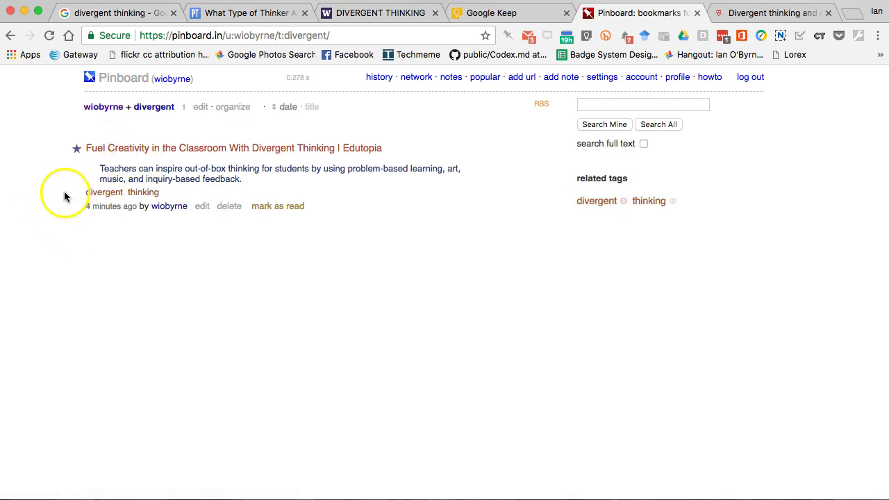
Search your own bookmarks for 'divergent thinking', review the 5 matches, and return to Google
click(644, 106)
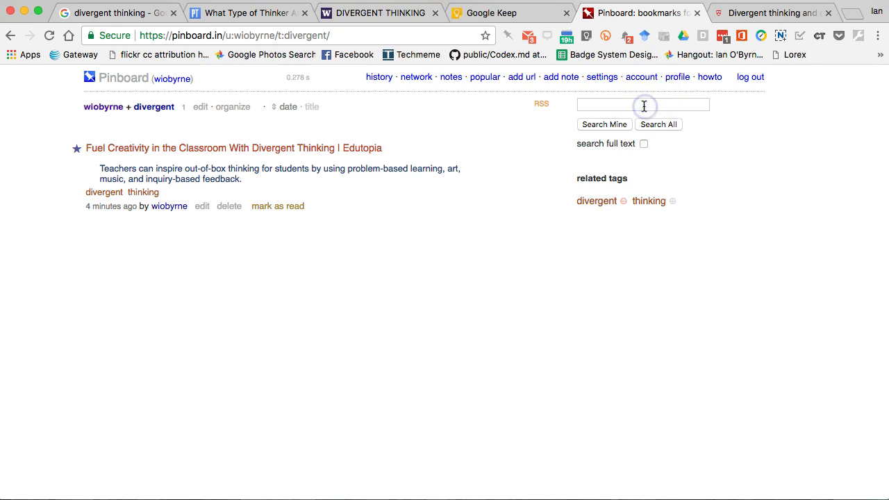
text(div)
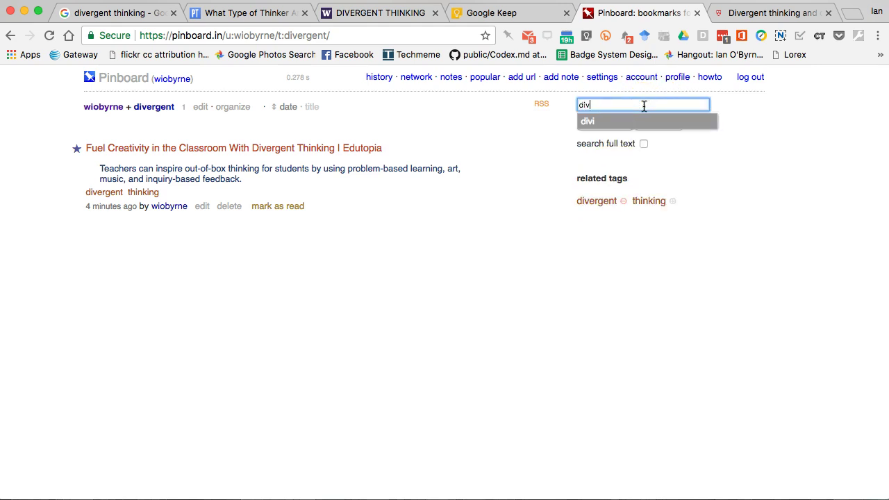
text(ergent th)
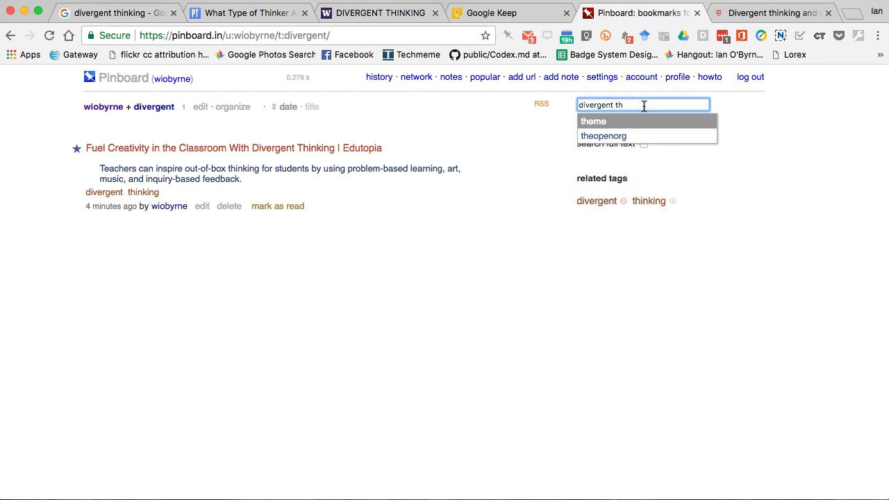
text(inking)
key(Return)
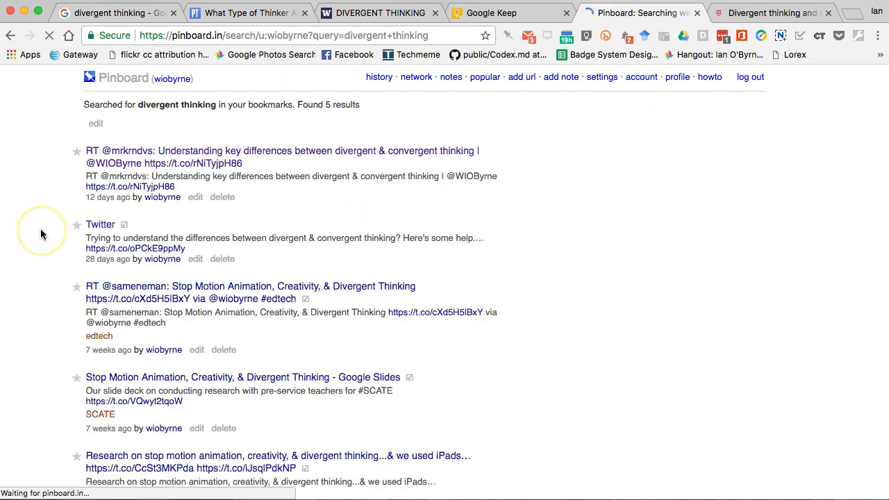
scroll(40, 234, down, 3)
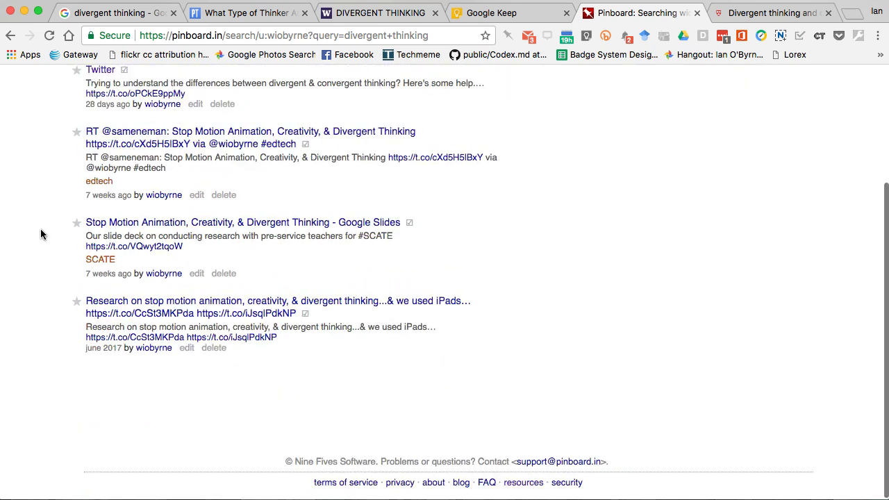
scroll(40, 234, up, 3)
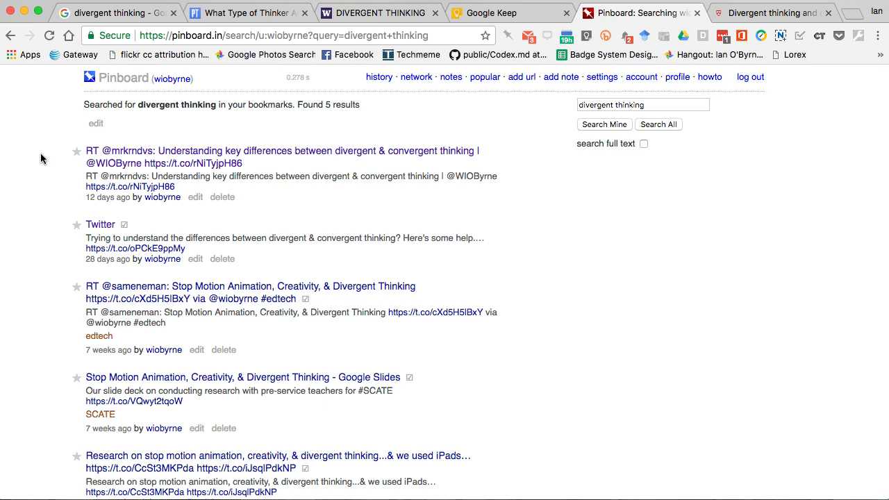
click(106, 12)
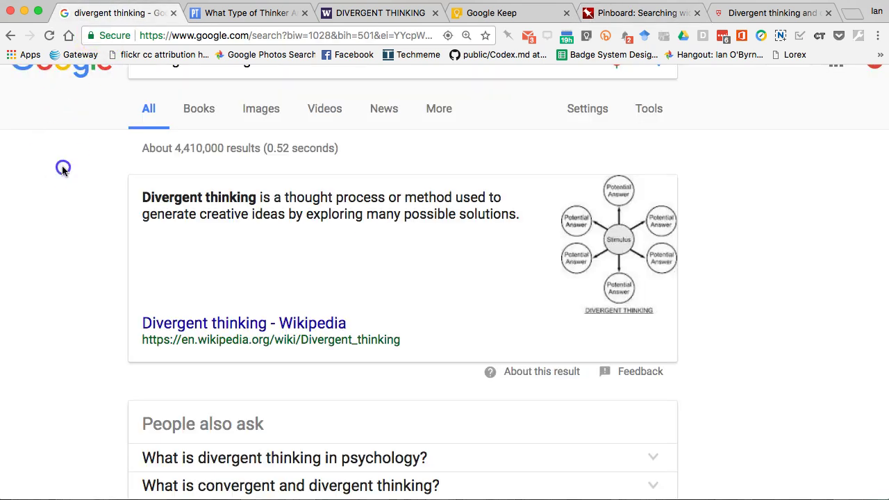
Try 'pdf' and 'pp' endings on the query, revert to 'divergent thinking', and view Images results
scroll(66, 156, up, 2)
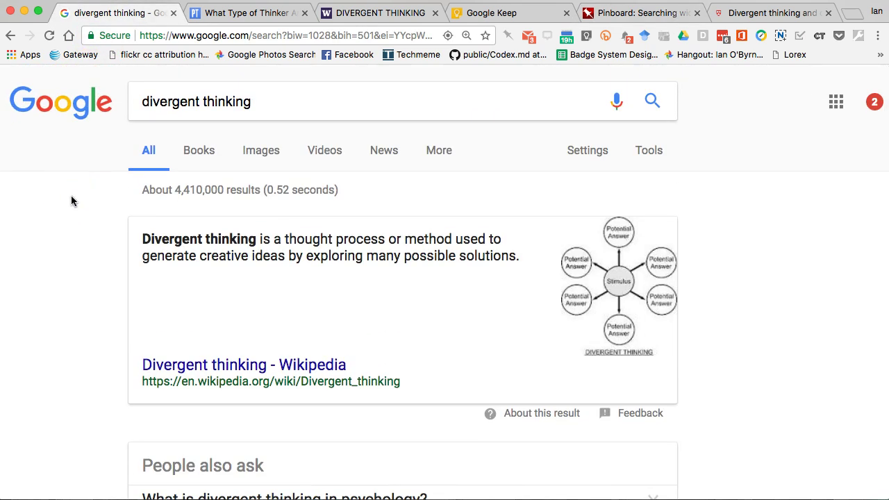
click(271, 97)
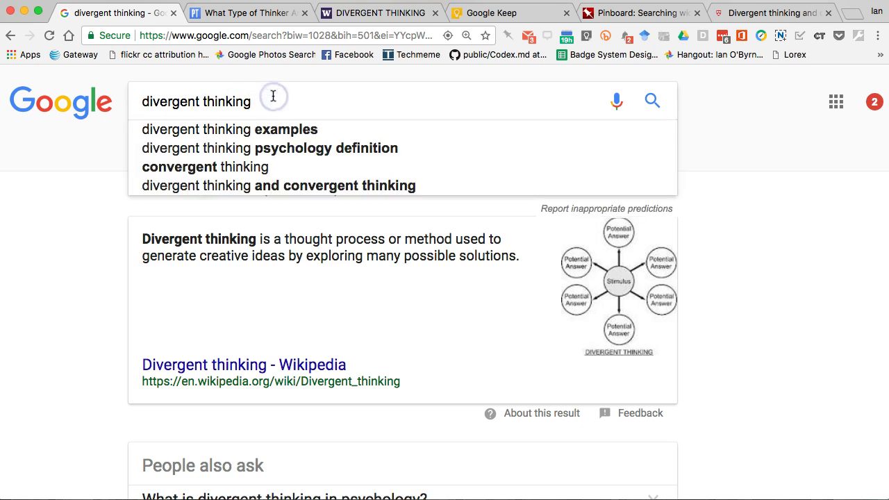
click(82, 221)
click(281, 94)
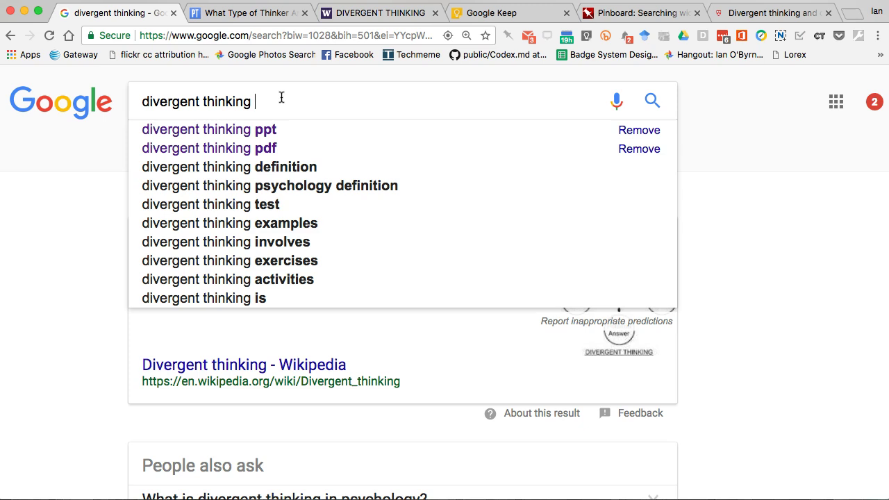
text(pdf)
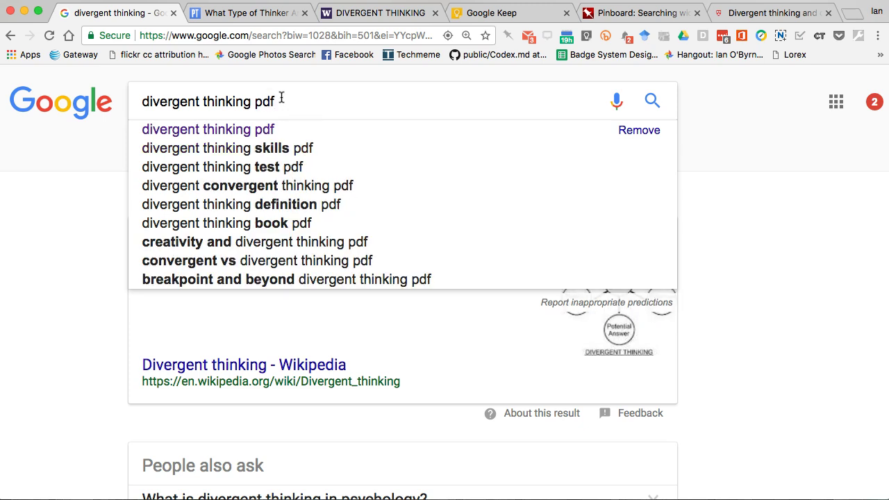
key(BackSpace)
key(BackSpace)
key(BackSpace)
text(ppt)
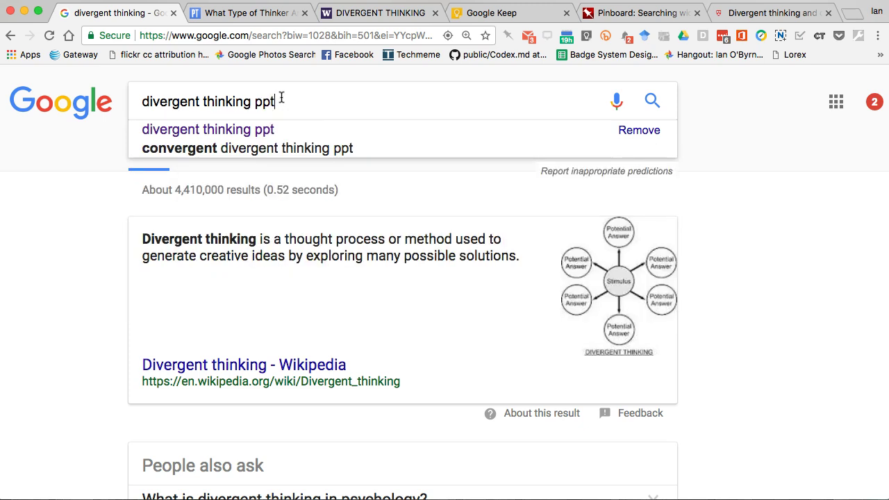
key(BackSpace)
key(BackSpace)
key(BackSpace)
key(BackSpace)
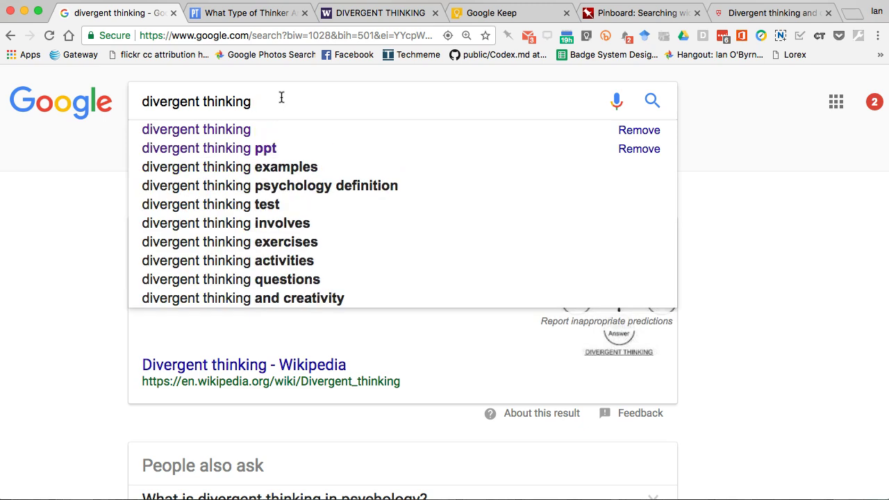
click(28, 158)
click(259, 153)
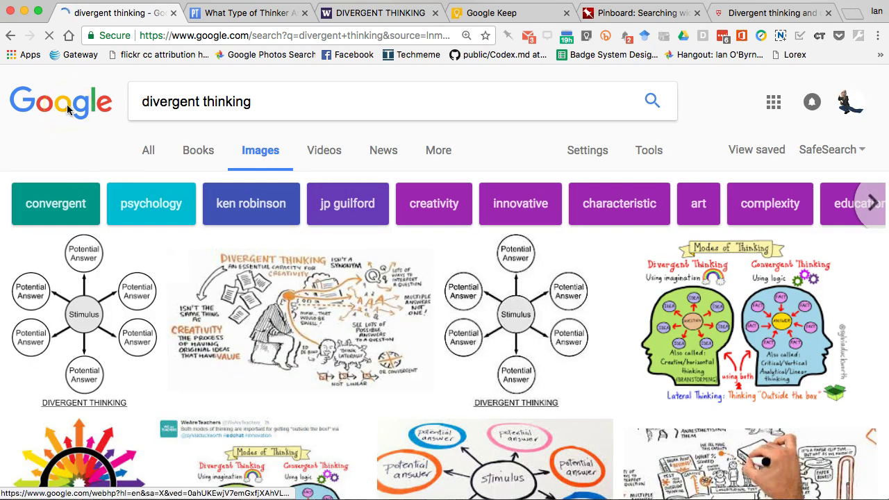
Preview the SlideShare 'Convergent & Divergent Thinking' image and open its source page in a new tab
click(282, 113)
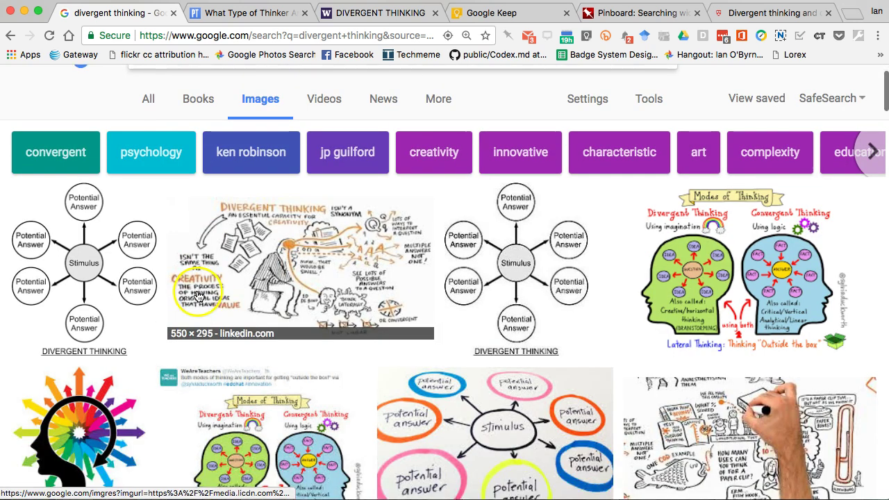
scroll(198, 295, down, 5)
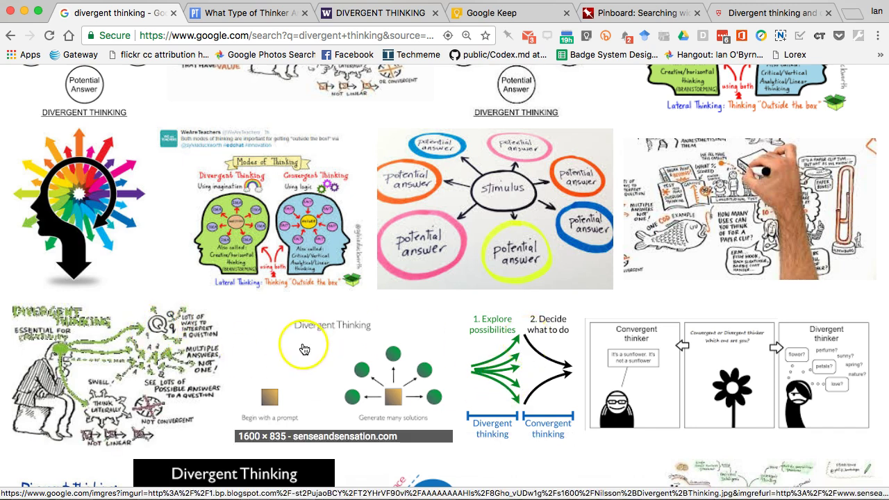
scroll(303, 349, up, 5)
click(362, 302)
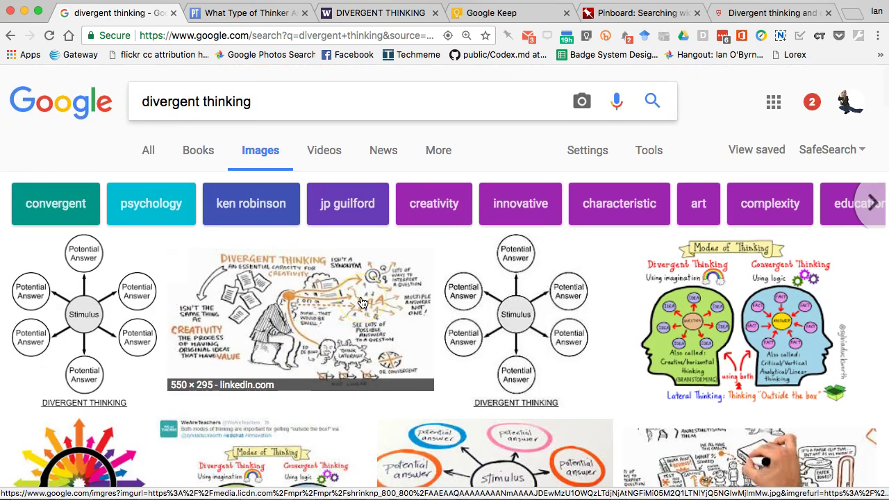
scroll(362, 302, down, 6)
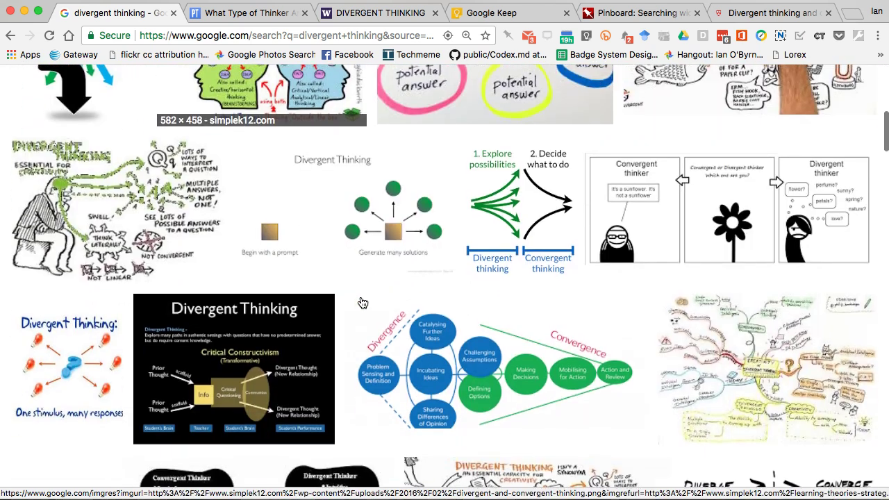
click(389, 308)
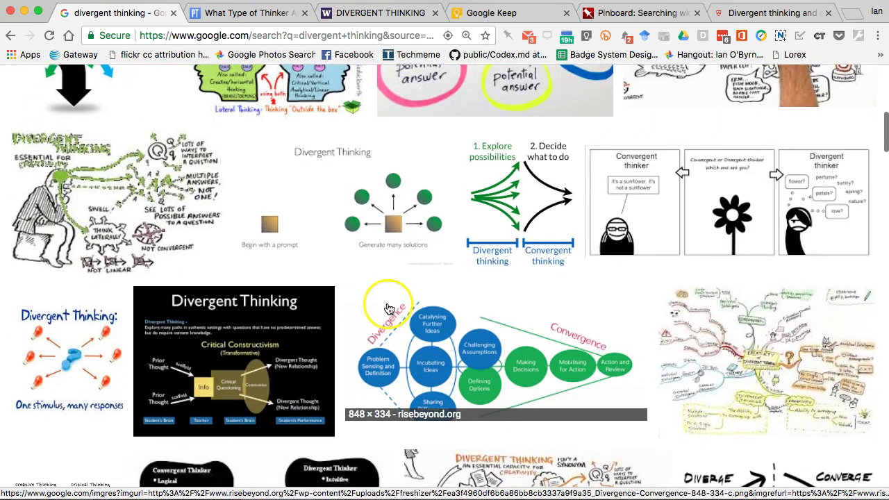
click(251, 370)
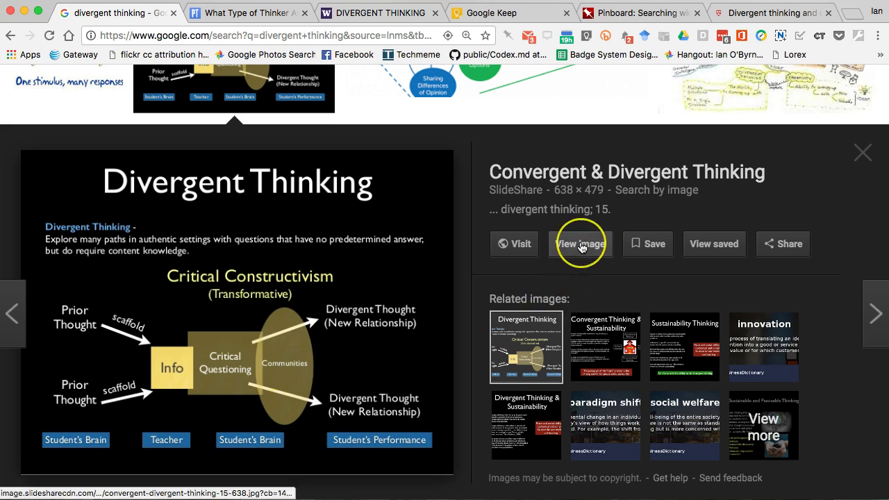
click(525, 243)
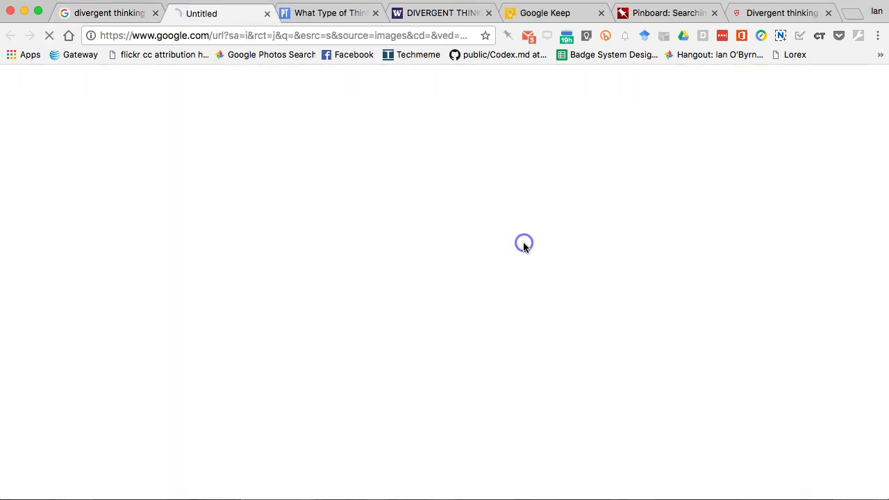